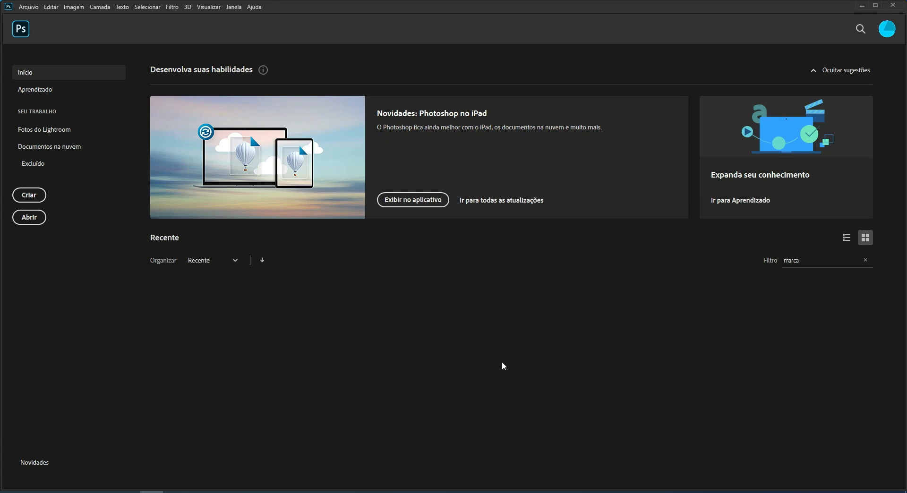
Create a new portrait document of 1080 by 1620 pixels at 72 ppi in RGB with a white background
{"action": "left_click", "coordinate": [30, 196]}
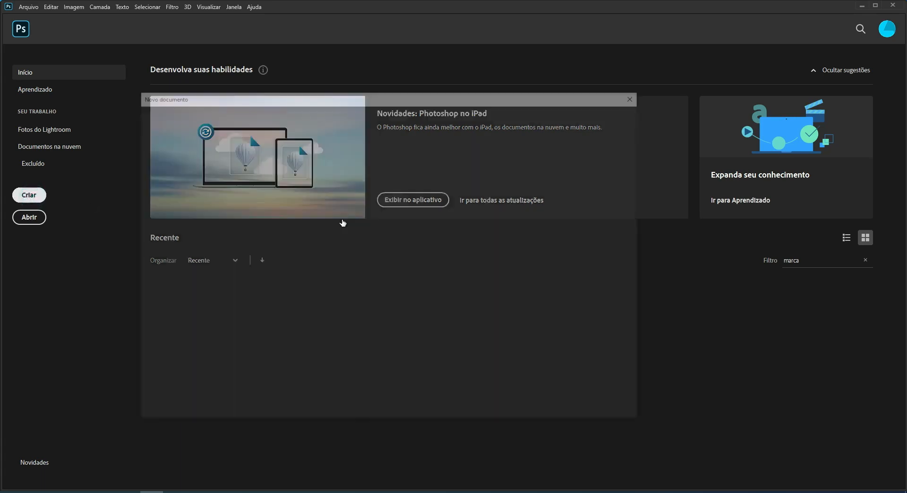
{"action": "left_click", "coordinate": [531, 183]}
{"action": "left_click", "coordinate": [526, 212]}
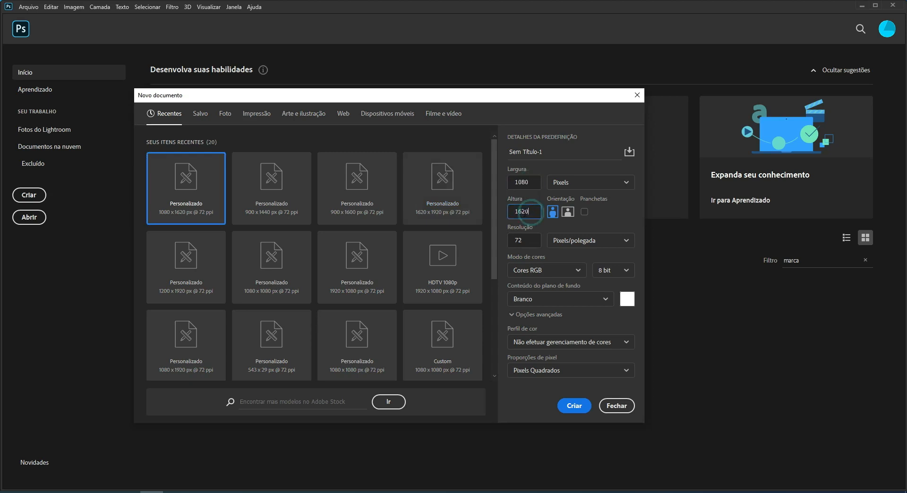
{"action": "mouse_move", "coordinate": [249, 491]}
{"action": "left_click", "coordinate": [283, 460]}
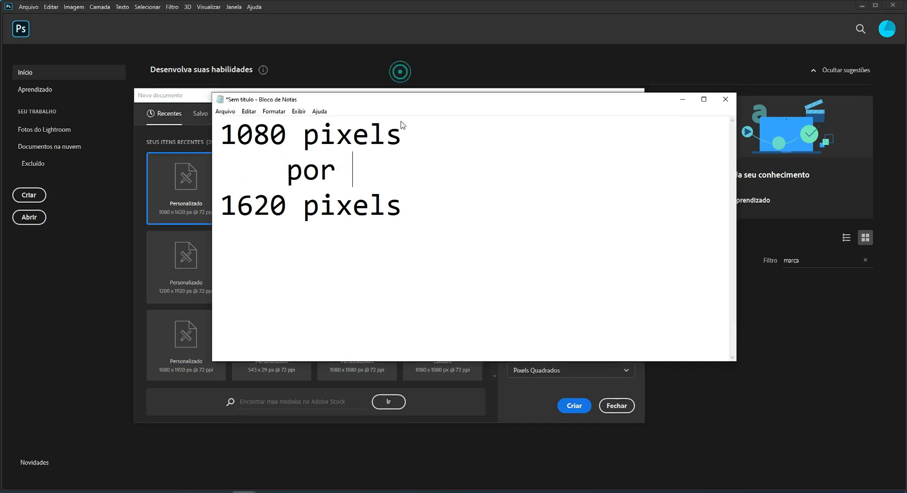
{"action": "left_click_drag", "start_coordinate": [402, 192], "coordinate": [217, 196]}
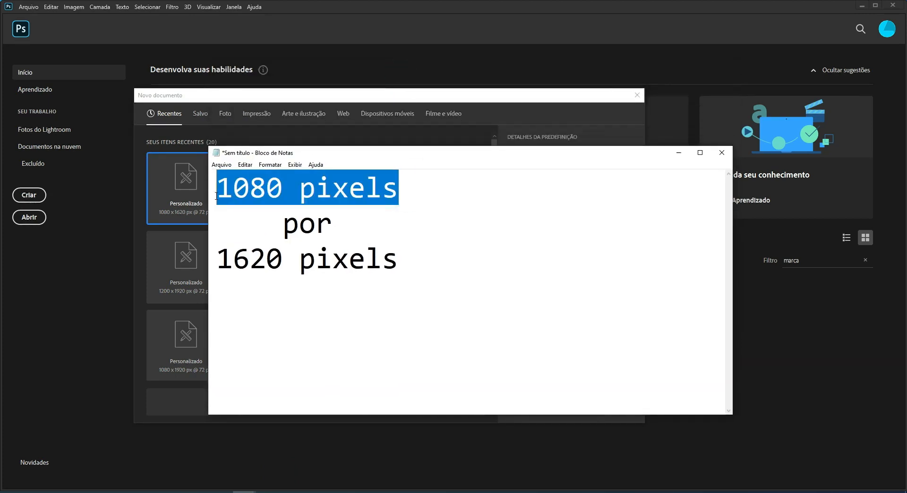
{"action": "left_click_drag", "start_coordinate": [401, 260], "coordinate": [215, 260]}
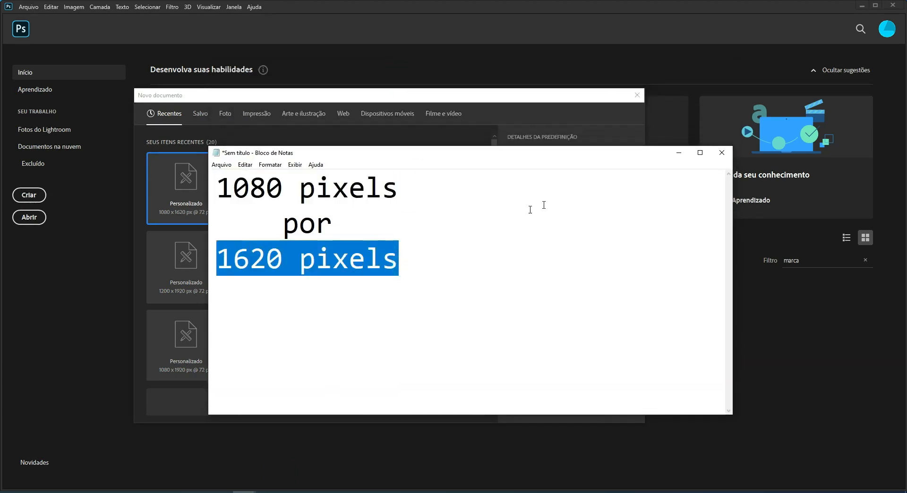
{"action": "left_click", "coordinate": [678, 152]}
{"action": "left_click", "coordinate": [507, 95]}
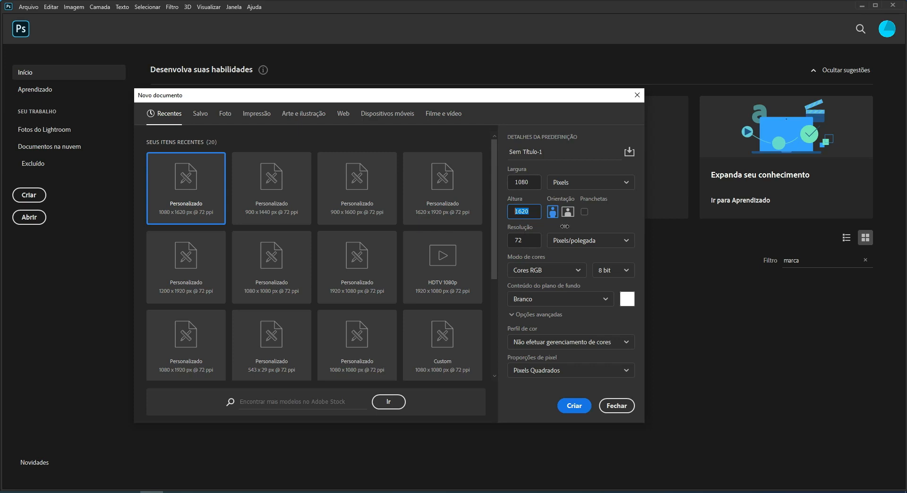
{"action": "left_click", "coordinate": [609, 216]}
{"action": "left_click", "coordinate": [573, 405]}
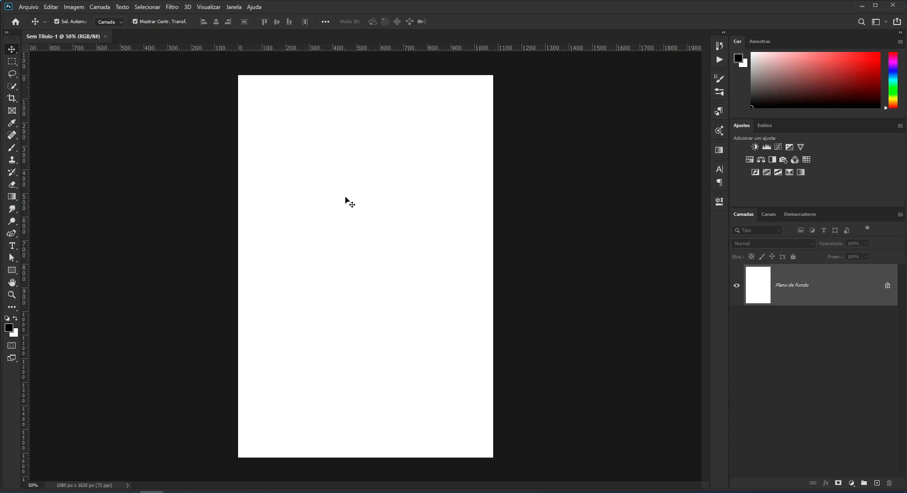
Place the v-2 image from the Marca Dagua folder as an embedded object filling the canvas
{"action": "left_click", "coordinate": [27, 8]}
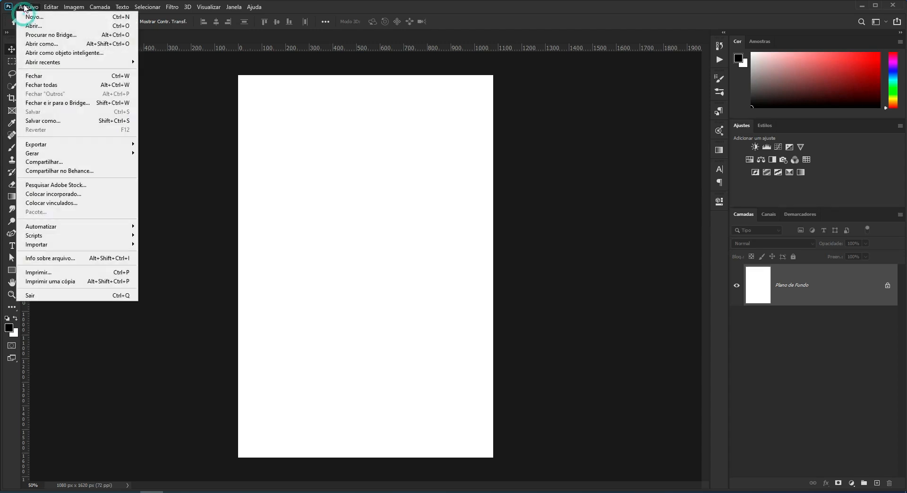
{"action": "left_click", "coordinate": [68, 194]}
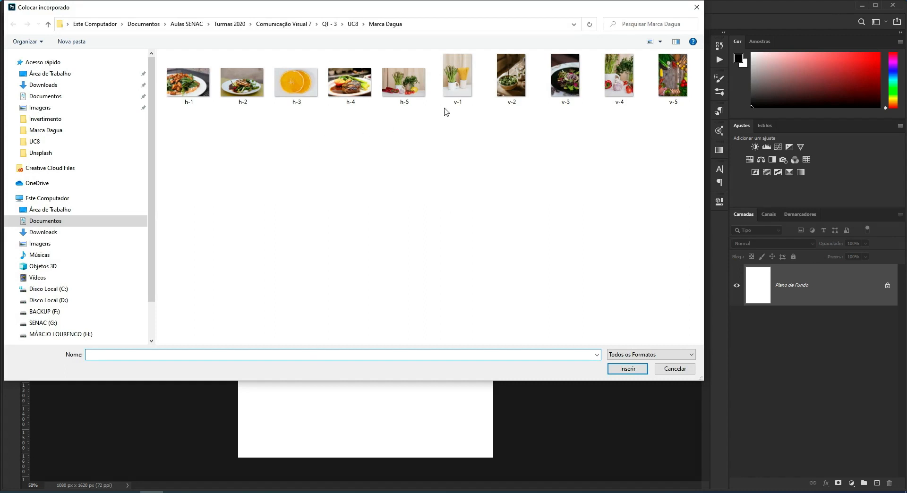
{"action": "double_click", "coordinate": [519, 90]}
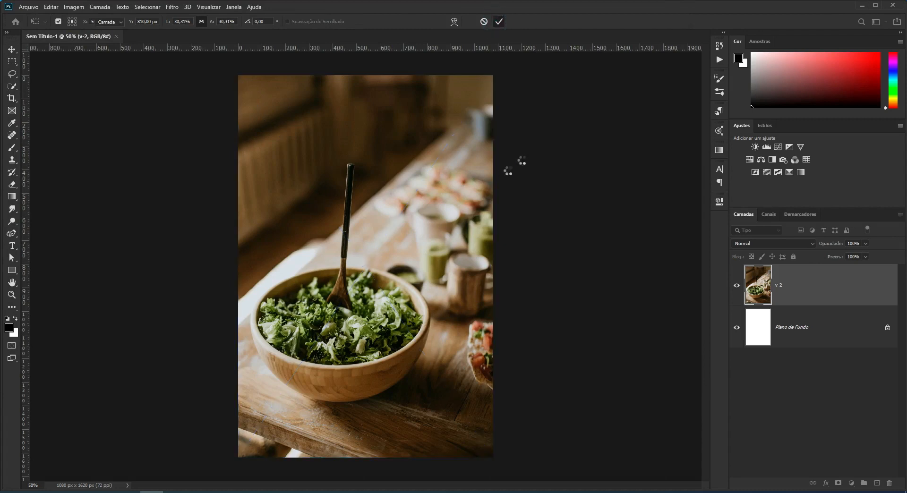
{"action": "key", "text": "Return"}
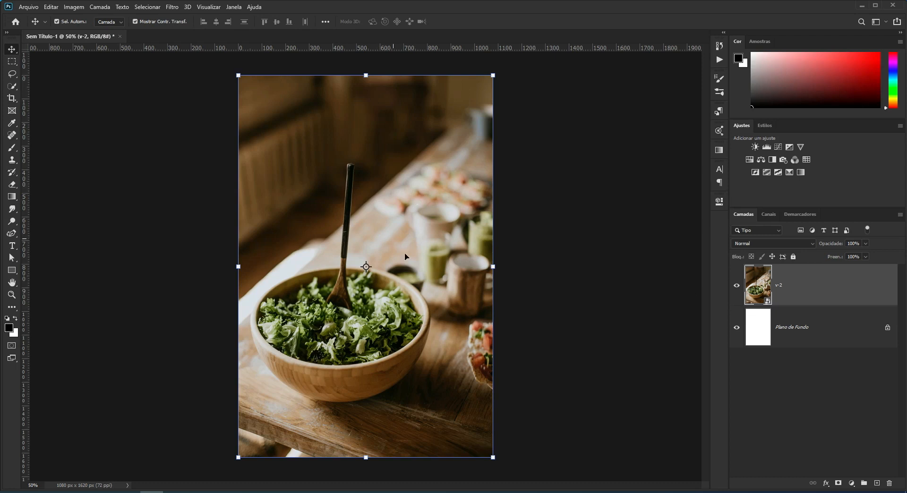
{"action": "left_click", "coordinate": [566, 239]}
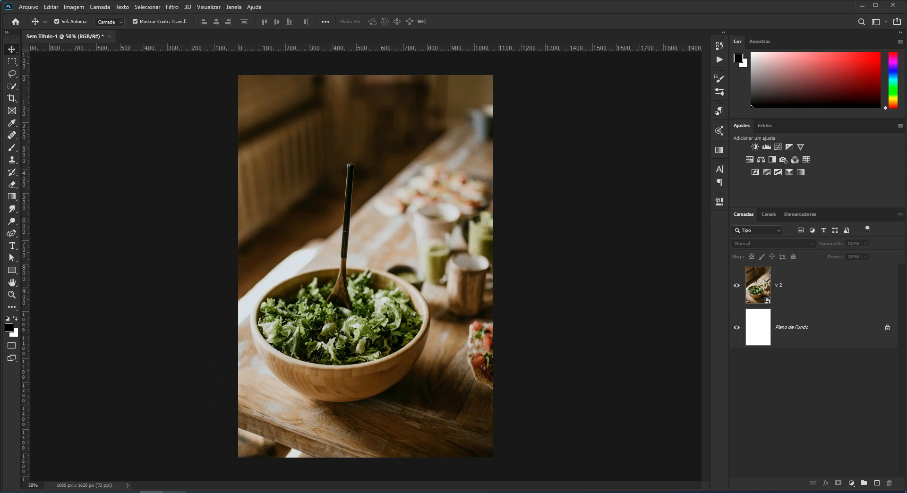
Copy the complete Boa Comida logo from the open Illustrator document and return to Photoshop
{"action": "left_click", "coordinate": [176, 492]}
{"action": "left_click", "coordinate": [231, 150]}
{"action": "left_click_drag", "start_coordinate": [161, 148], "coordinate": [569, 357]}
{"action": "left_click", "coordinate": [370, 149]}
{"action": "left_click_drag", "start_coordinate": [178, 160], "coordinate": [598, 372]}
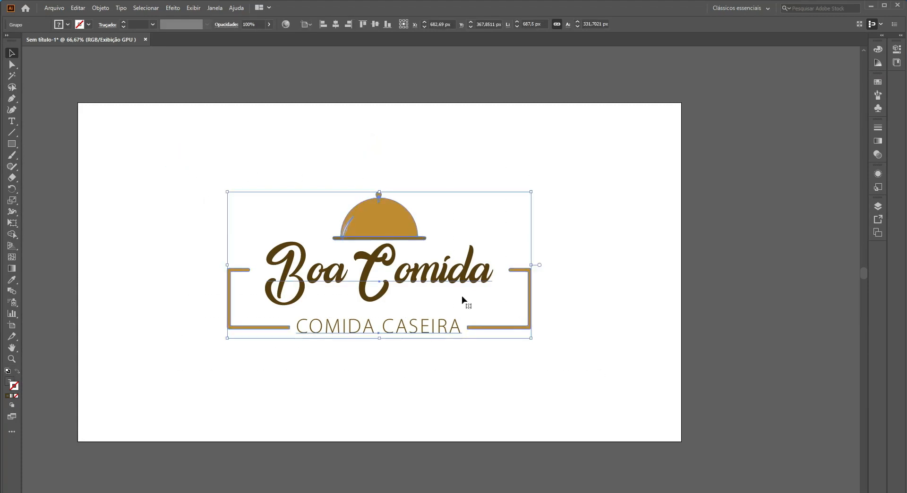
{"action": "left_click", "coordinate": [871, 6]}
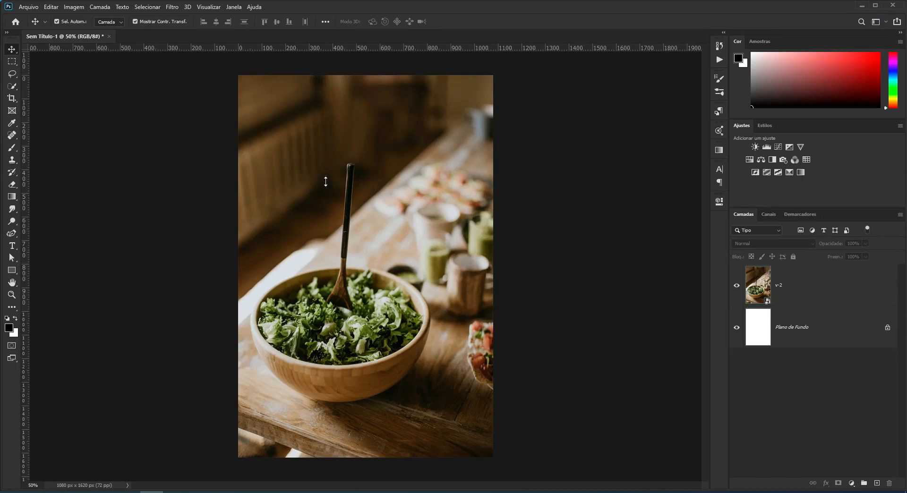
Paste the logo as a smart object over the salad photo and commit its placement
{"action": "key", "text": "ctrl+v"}
{"action": "left_click_drag", "start_coordinate": [463, 154], "coordinate": [346, 166]}
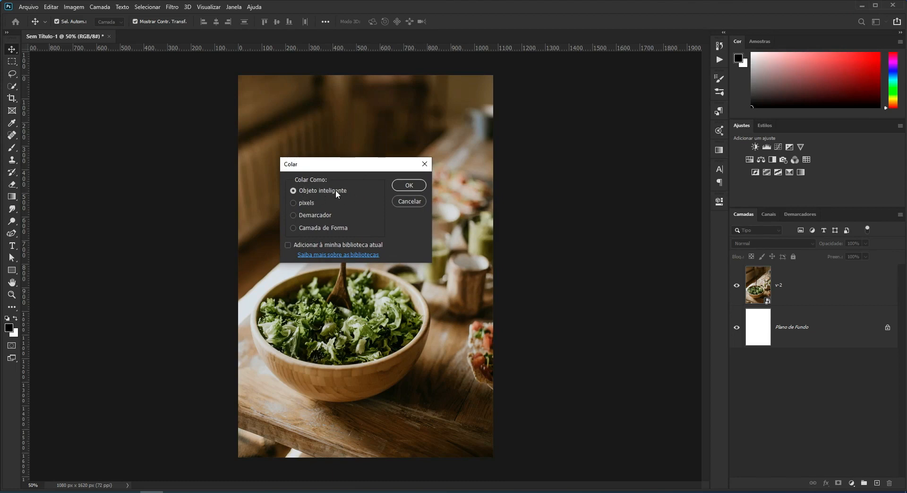
{"action": "left_click", "coordinate": [409, 185]}
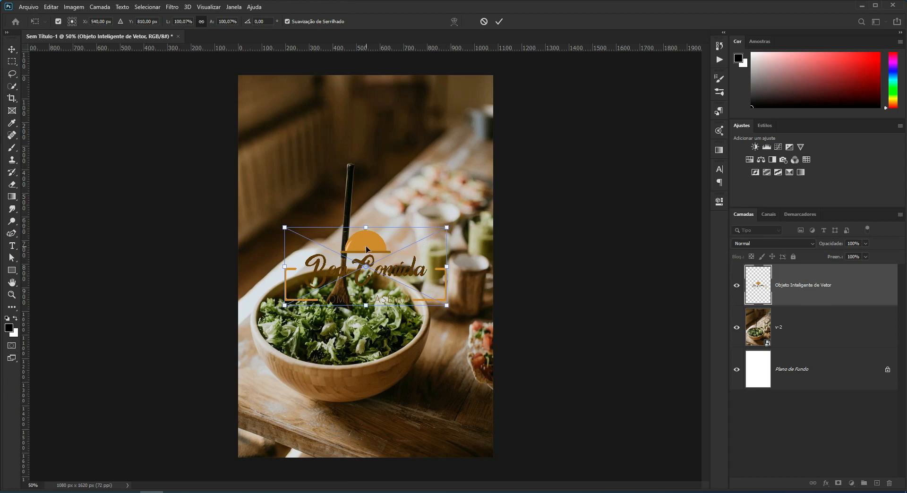
{"action": "key", "text": "Return"}
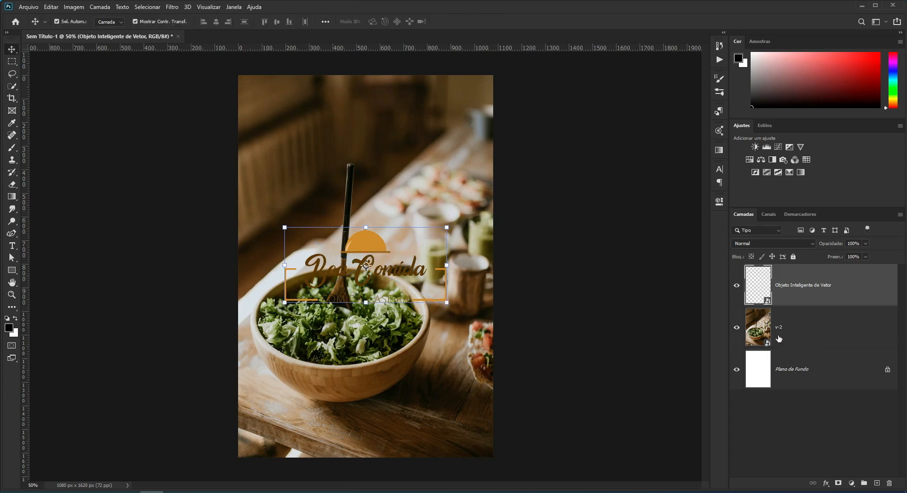
Move the logo to the lower half of the canvas with the v-2 photo layer temporarily hidden
{"action": "left_click", "coordinate": [736, 327]}
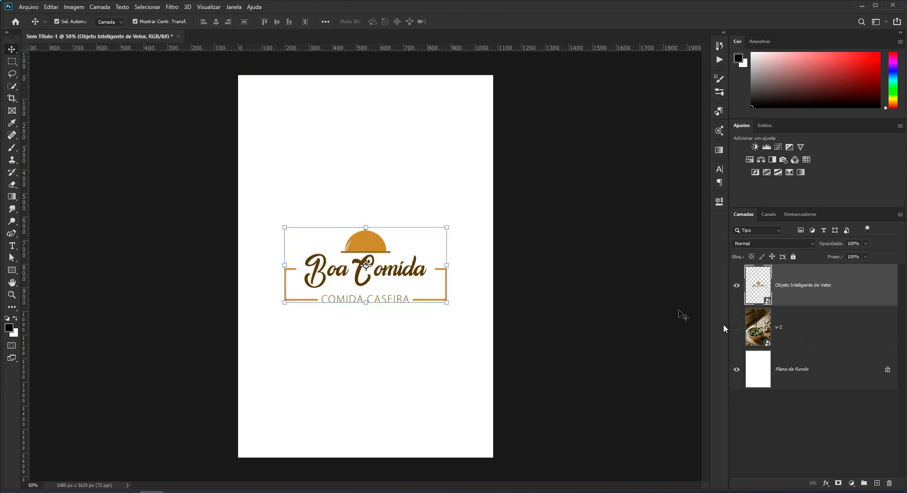
{"action": "left_click", "coordinate": [548, 213]}
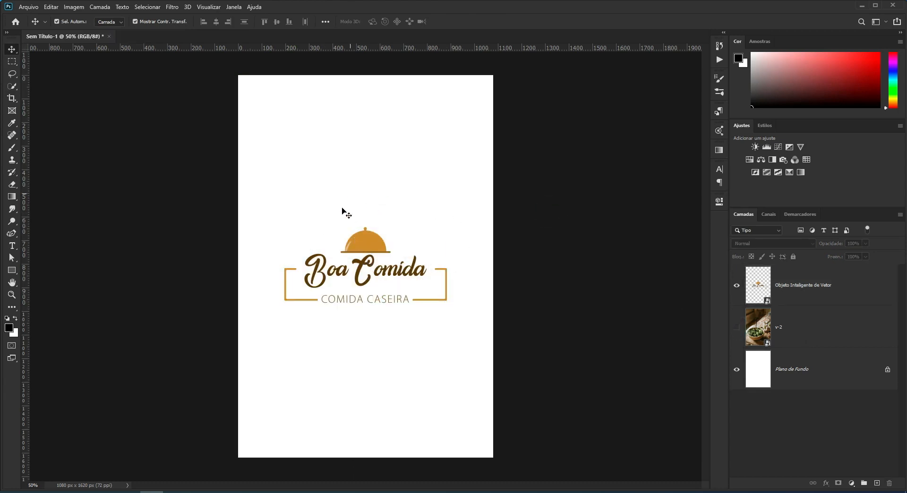
{"action": "left_click", "coordinate": [355, 245]}
{"action": "left_click_drag", "start_coordinate": [368, 245], "coordinate": [359, 311]}
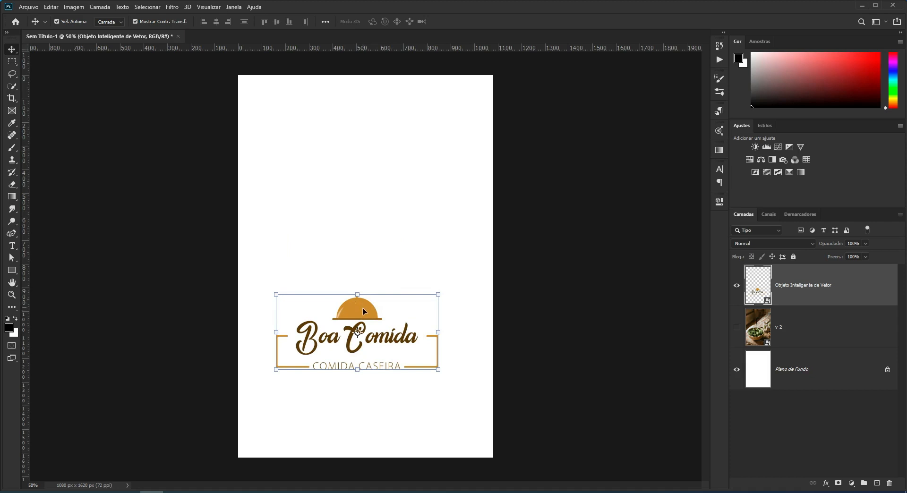
{"action": "left_click_drag", "start_coordinate": [364, 311], "coordinate": [393, 324]}
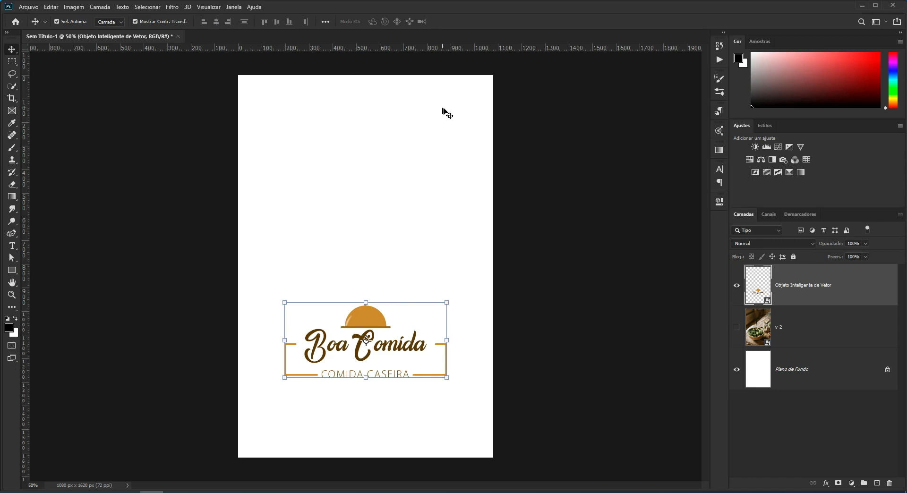
{"action": "left_click", "coordinate": [737, 327]}
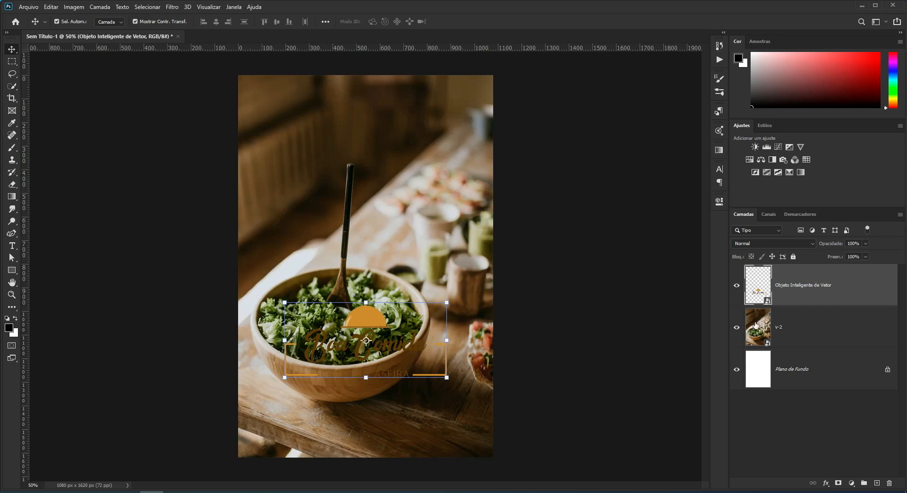
Load the v-2 layer as a selection, centre the logo on it horizontally and vertically, and deselect everything
{"action": "key", "text": "ctrl"}
{"action": "left_click", "coordinate": [755, 324], "text": "ctrl"}
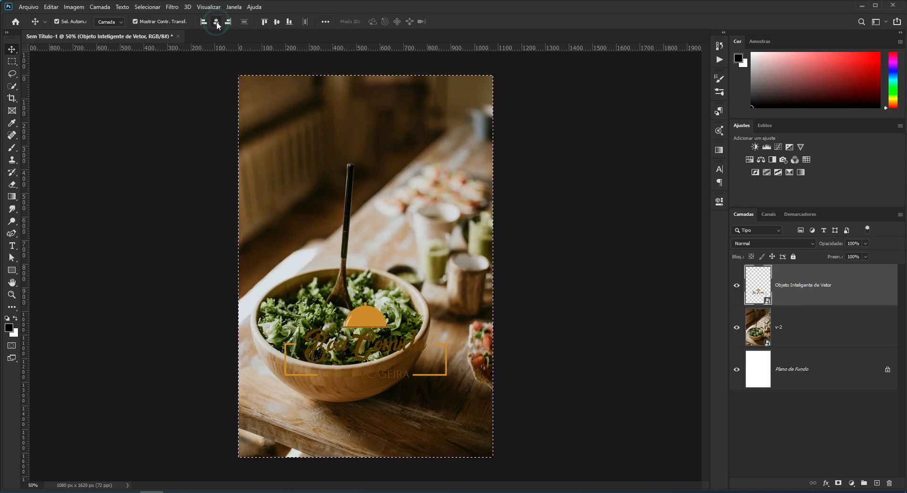
{"action": "left_click", "coordinate": [277, 21]}
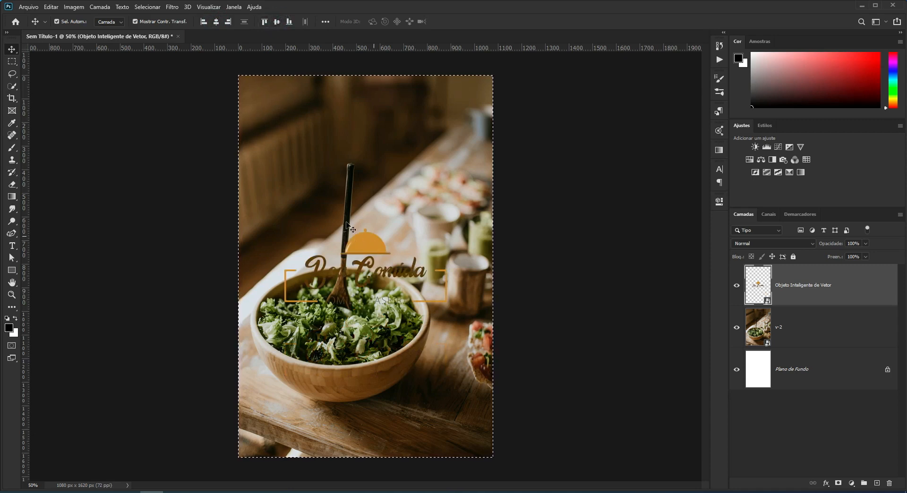
{"action": "left_click", "coordinate": [217, 26]}
{"action": "left_click", "coordinate": [277, 25]}
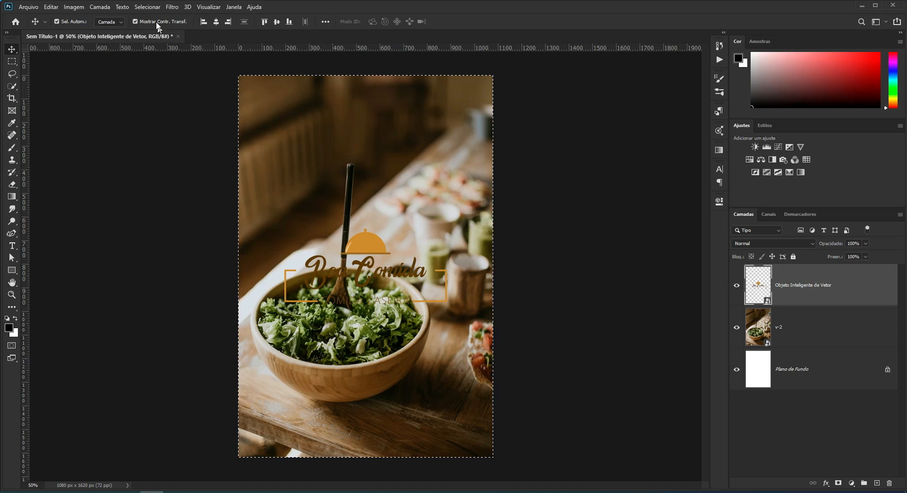
{"action": "left_click", "coordinate": [154, 9]}
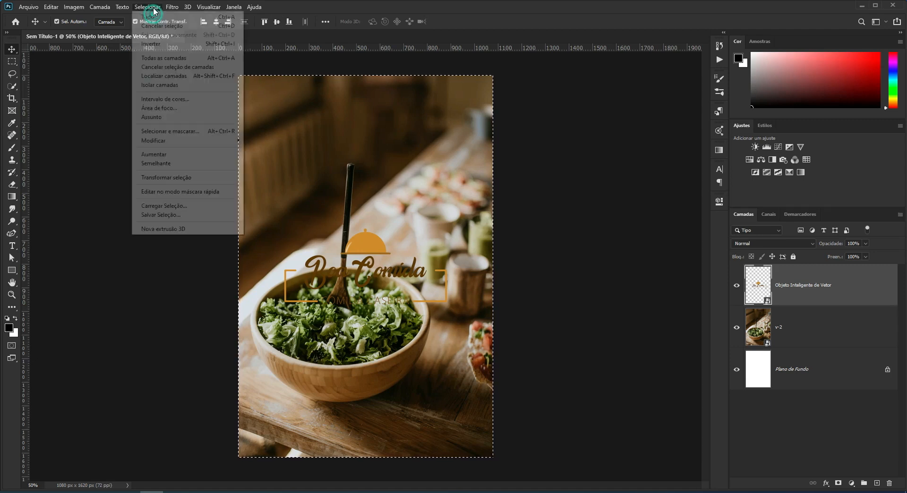
{"action": "left_click", "coordinate": [186, 26]}
{"action": "left_click", "coordinate": [549, 236]}
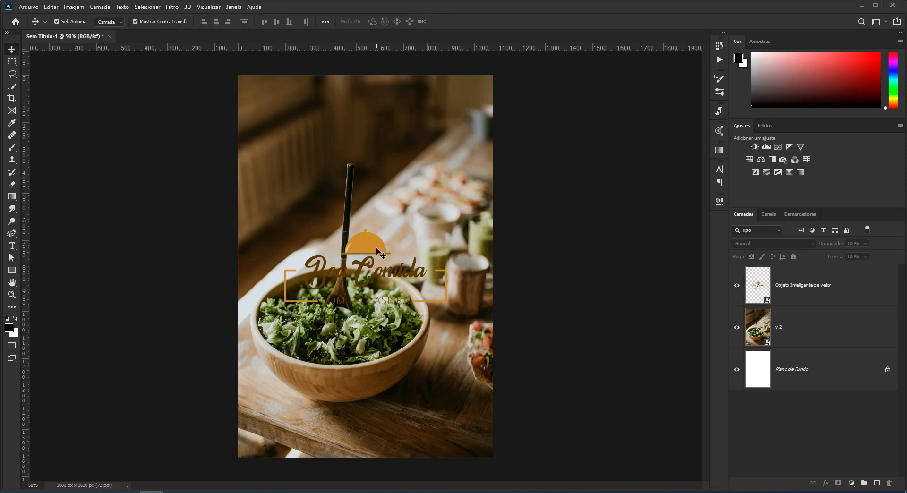
Preview the Sobrepor blend mode on the logo layer and leave the layer set to Normal
{"action": "left_click", "coordinate": [838, 296]}
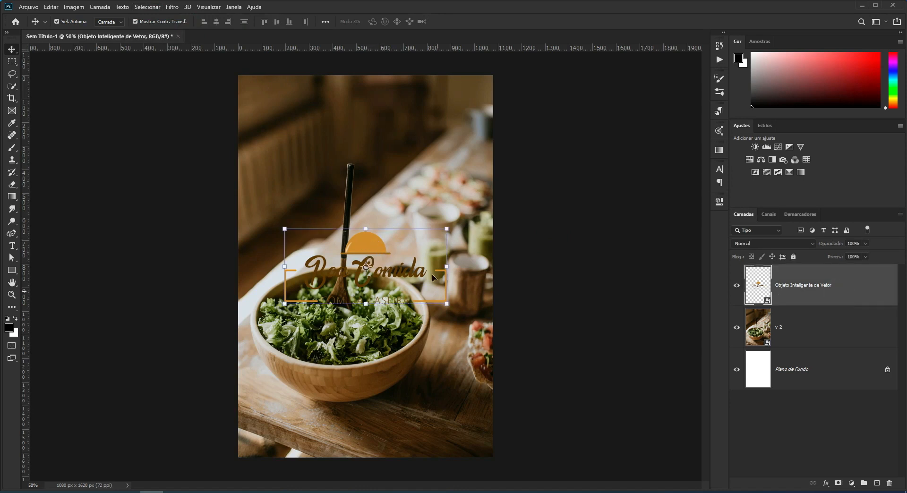
{"action": "left_click", "coordinate": [805, 245]}
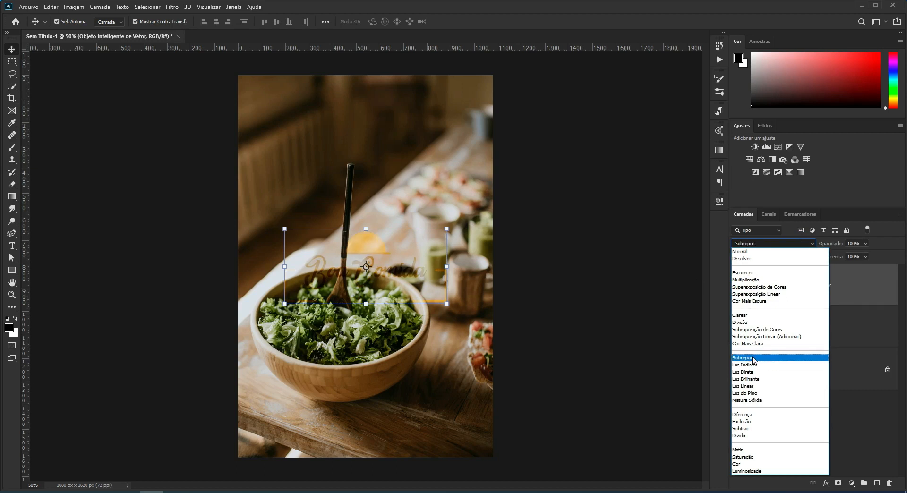
{"action": "left_click", "coordinate": [859, 422]}
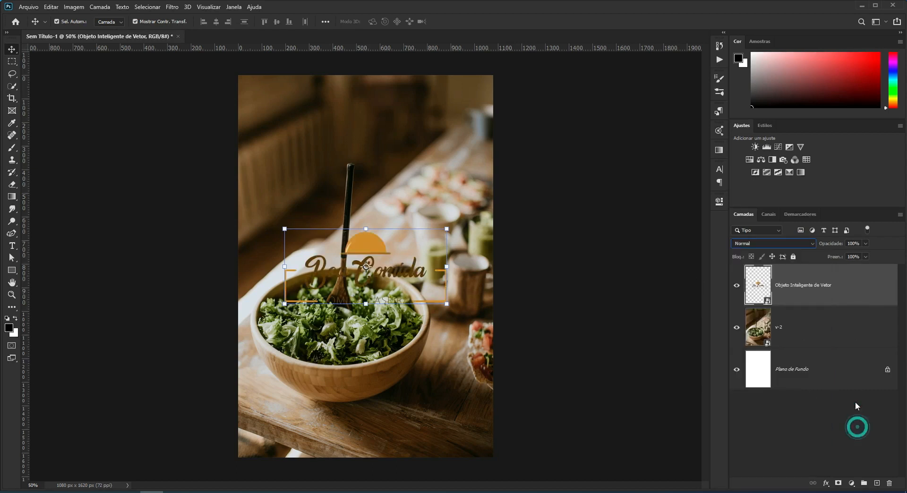
{"action": "left_click", "coordinate": [536, 277]}
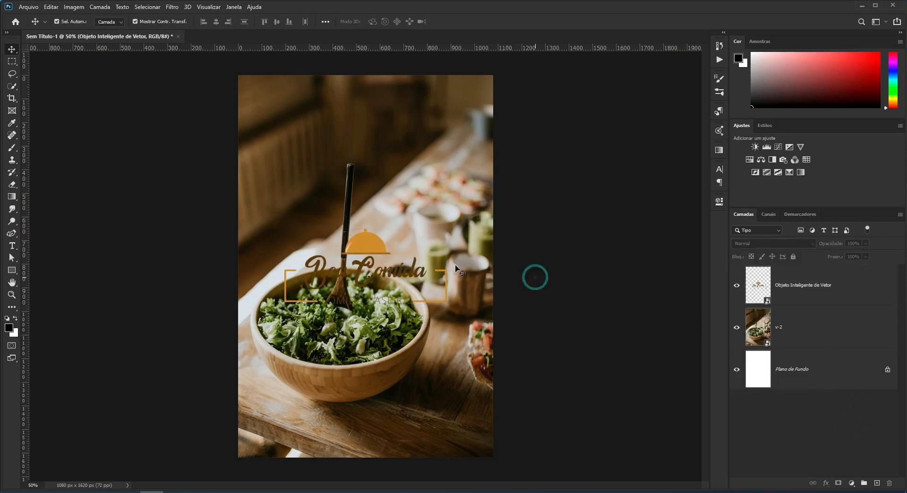
Open the layer style of the logo layer and add a Sobreposição de Cor effect
{"action": "scroll", "coordinate": [374, 291], "scroll_direction": "up", "scroll_amount": 4}
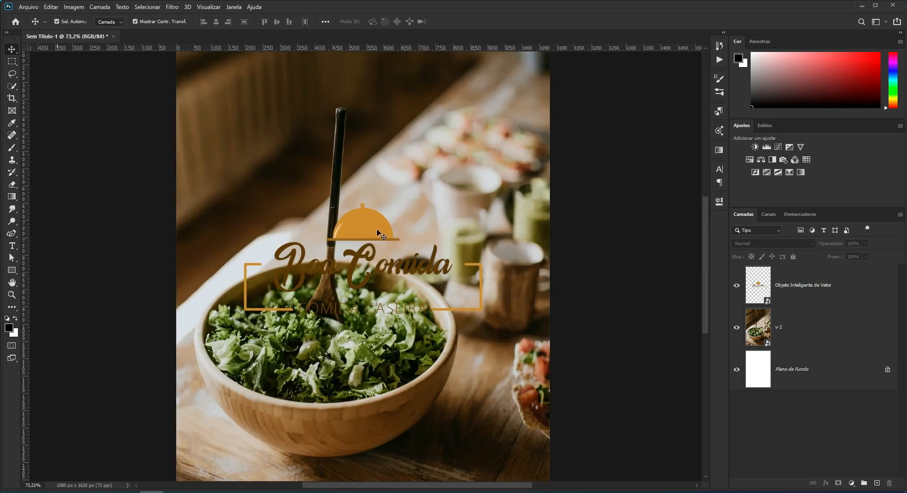
{"action": "scroll", "coordinate": [373, 228], "scroll_direction": "up", "scroll_amount": 2}
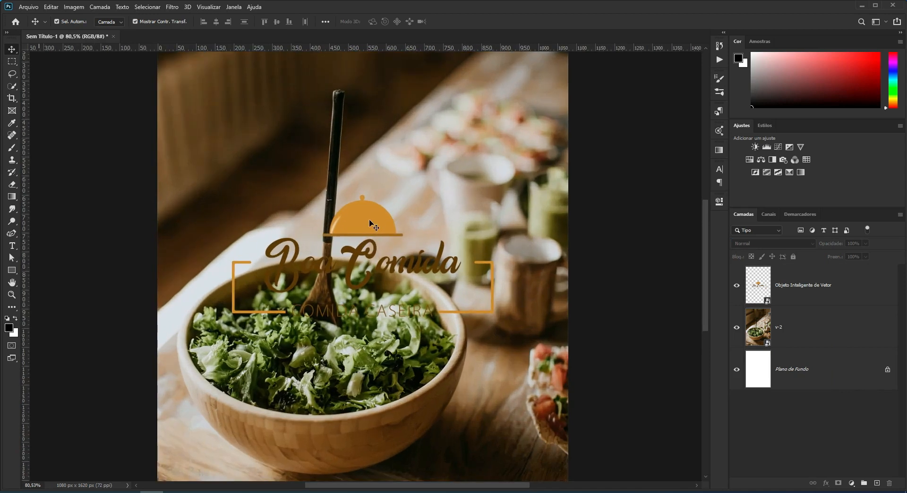
{"action": "left_click", "coordinate": [862, 293]}
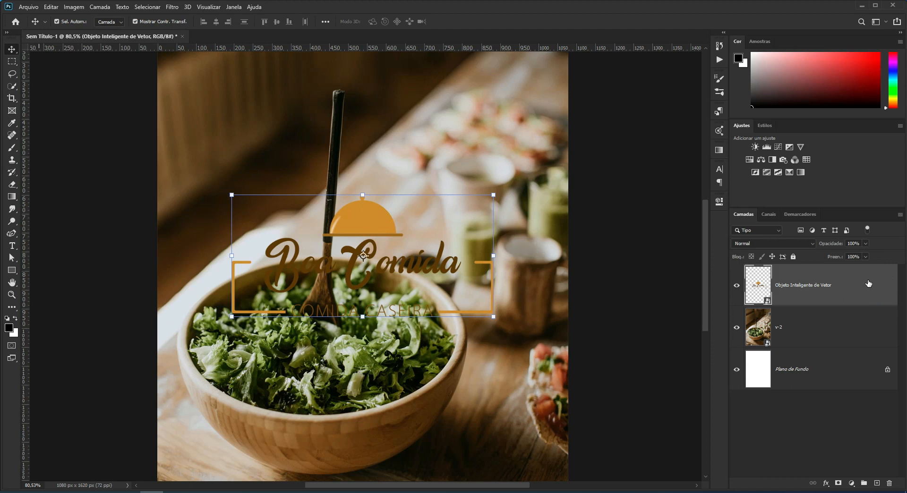
{"action": "double_click", "coordinate": [868, 283]}
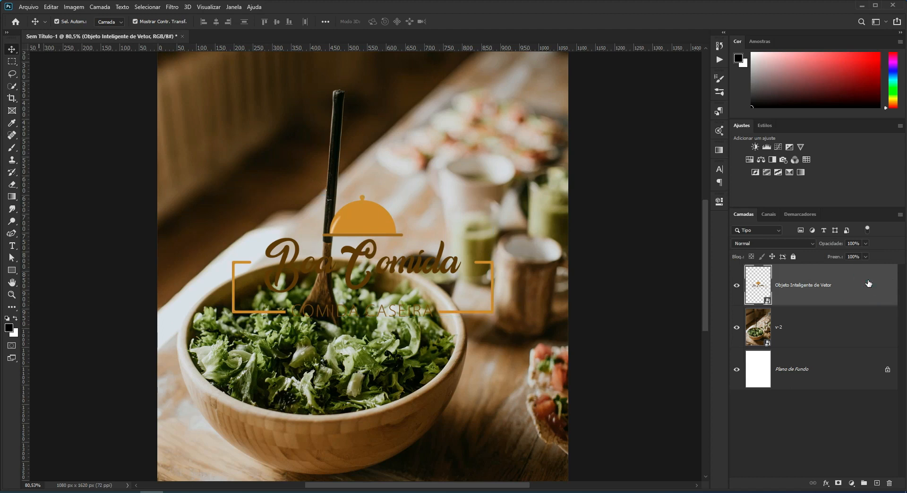
{"action": "left_click", "coordinate": [628, 96]}
{"action": "left_click_drag", "start_coordinate": [628, 96], "coordinate": [639, 114]}
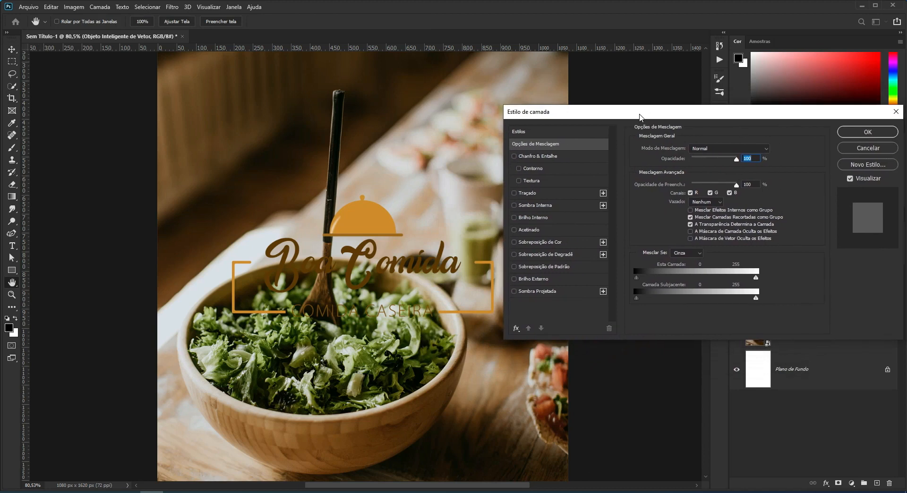
{"action": "left_click", "coordinate": [566, 243]}
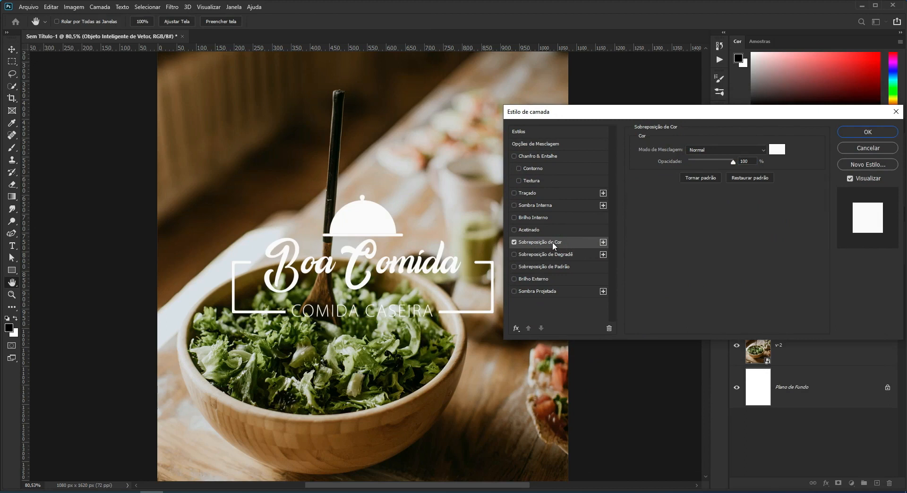
{"action": "left_click", "coordinate": [774, 150]}
{"action": "left_click", "coordinate": [363, 209]}
{"action": "left_click_drag", "start_coordinate": [400, 115], "coordinate": [718, 164]}
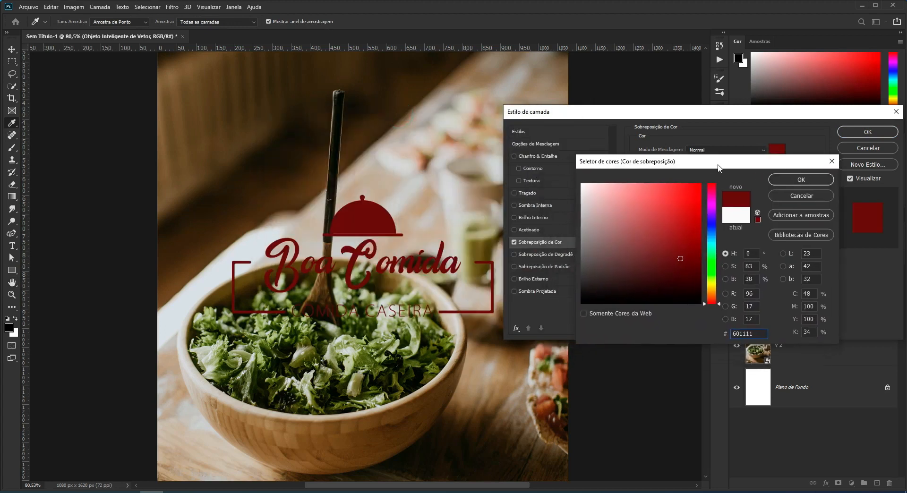
{"action": "left_click", "coordinate": [798, 195]}
Set the logo's colour overlay to pure white
{"action": "left_click", "coordinate": [777, 150]}
{"action": "left_click_drag", "start_coordinate": [638, 220], "coordinate": [569, 172]}
{"action": "left_click", "coordinate": [787, 182]}
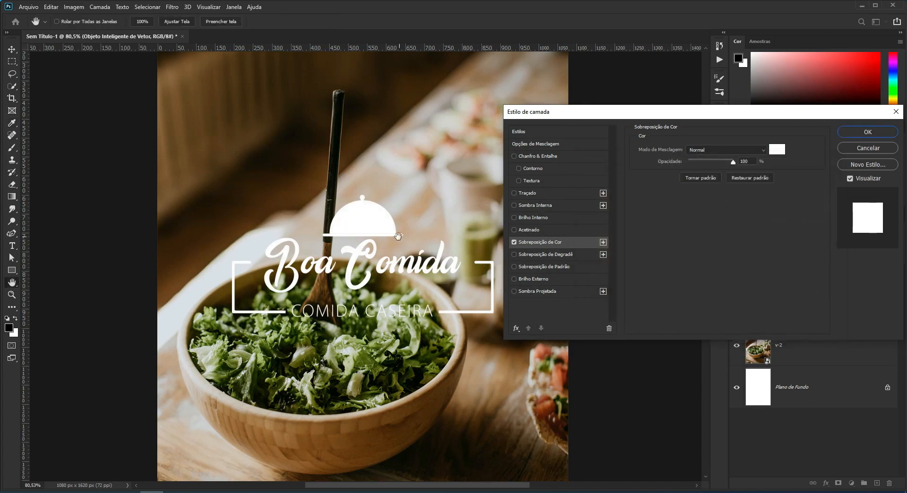
Lower the logo layer's general opacity to 40% in the blending options, apply the layer style, and deselect the layer
{"action": "left_click", "coordinate": [551, 142]}
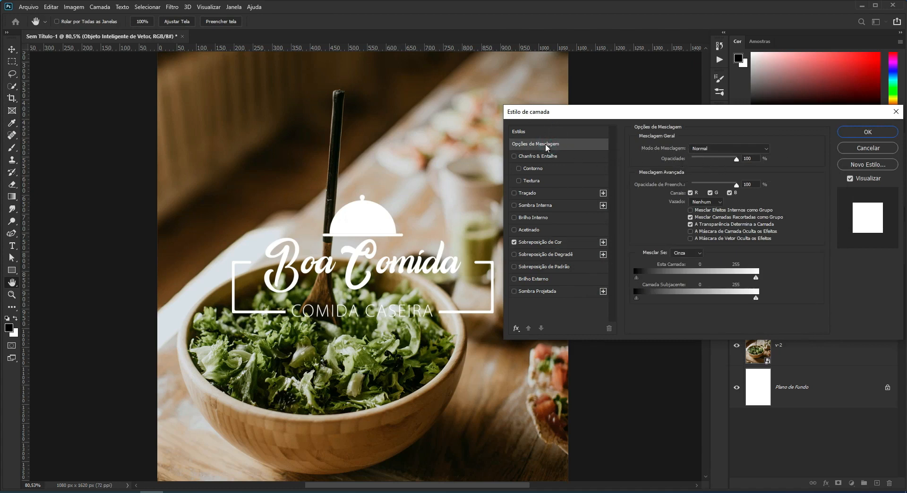
{"action": "double_click", "coordinate": [753, 158]}
{"action": "type", "text": "50"}
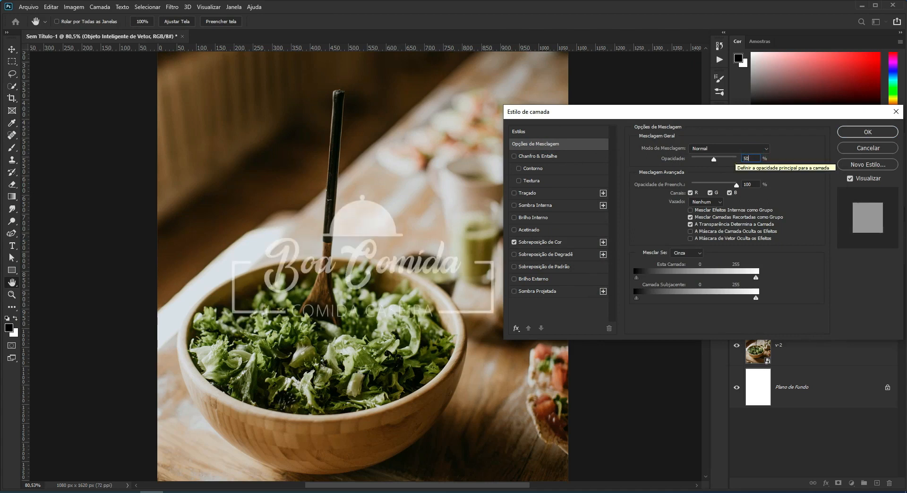
{"action": "double_click", "coordinate": [744, 159]}
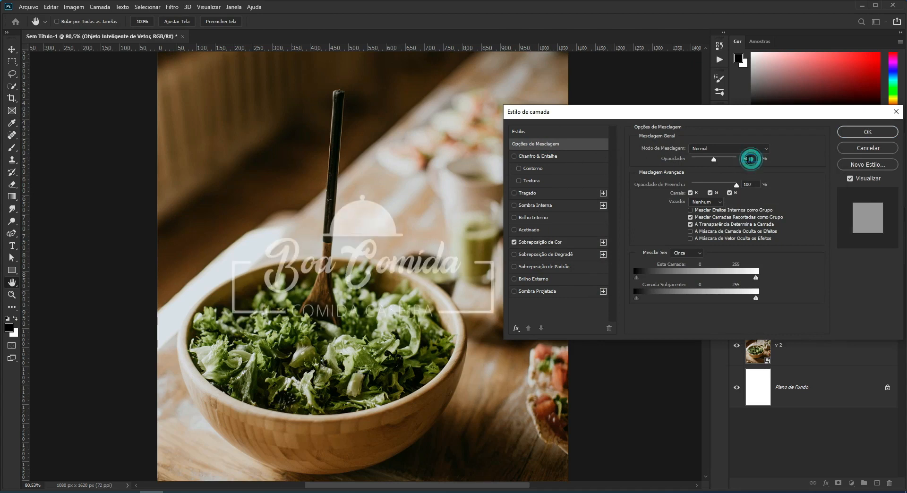
{"action": "type", "text": "40"}
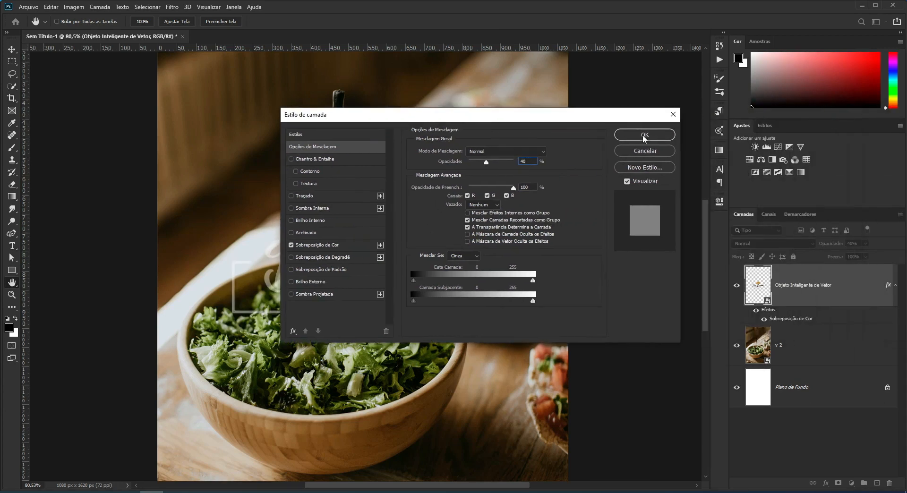
{"action": "left_click", "coordinate": [642, 137]}
{"action": "left_click", "coordinate": [617, 284]}
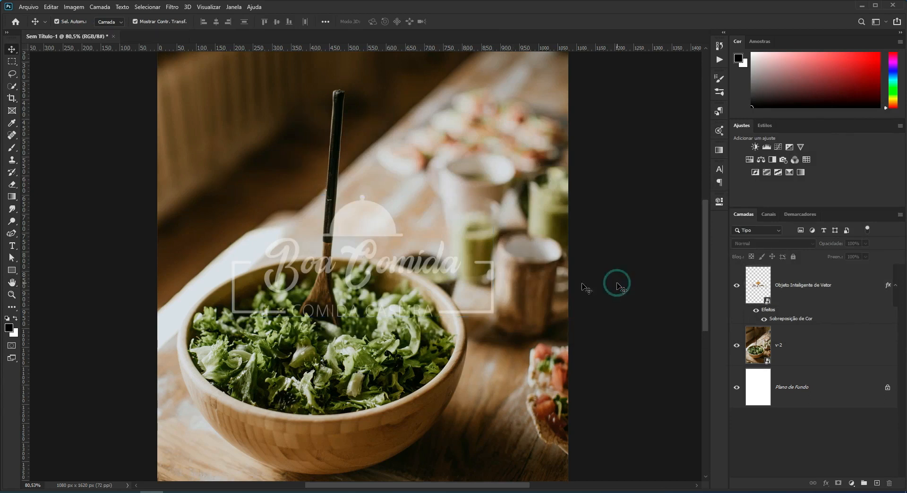
Inspect the watermark over the photo and collapse the logo layer's list of effects
{"action": "scroll", "coordinate": [352, 270], "scroll_direction": "down", "scroll_amount": 5}
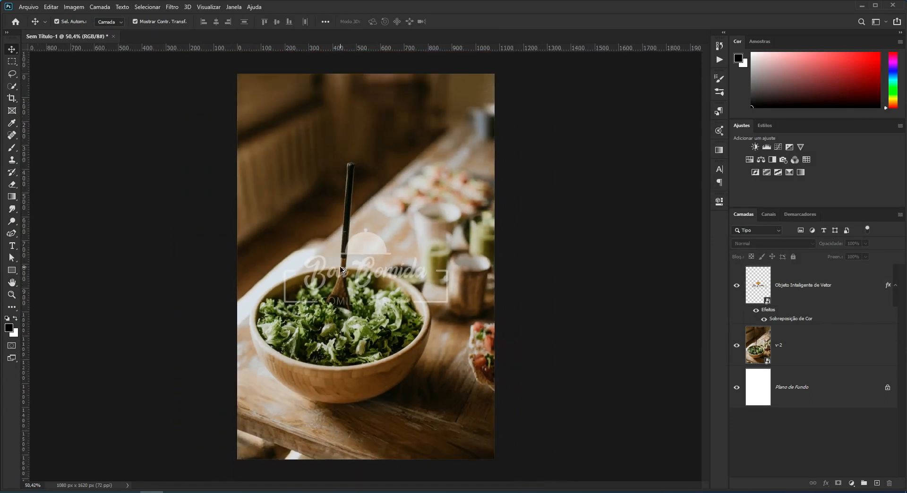
{"action": "scroll", "coordinate": [341, 269], "scroll_direction": "up", "scroll_amount": 3}
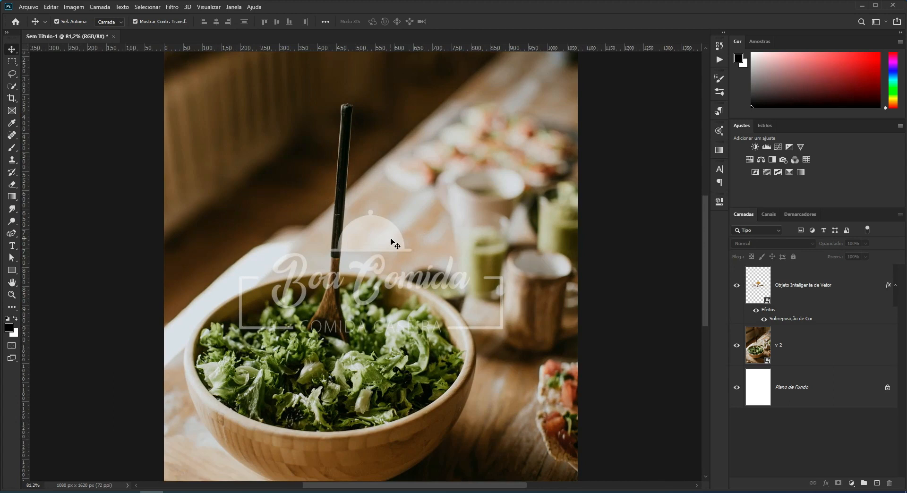
{"action": "scroll", "coordinate": [391, 241], "scroll_direction": "down", "scroll_amount": 3}
{"action": "scroll", "coordinate": [390, 237], "scroll_direction": "up", "scroll_amount": 2}
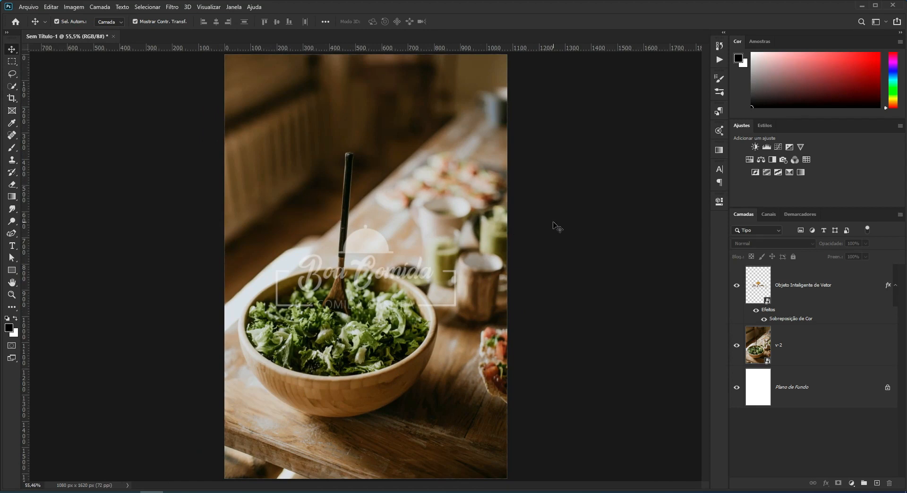
{"action": "left_click", "coordinate": [895, 285]}
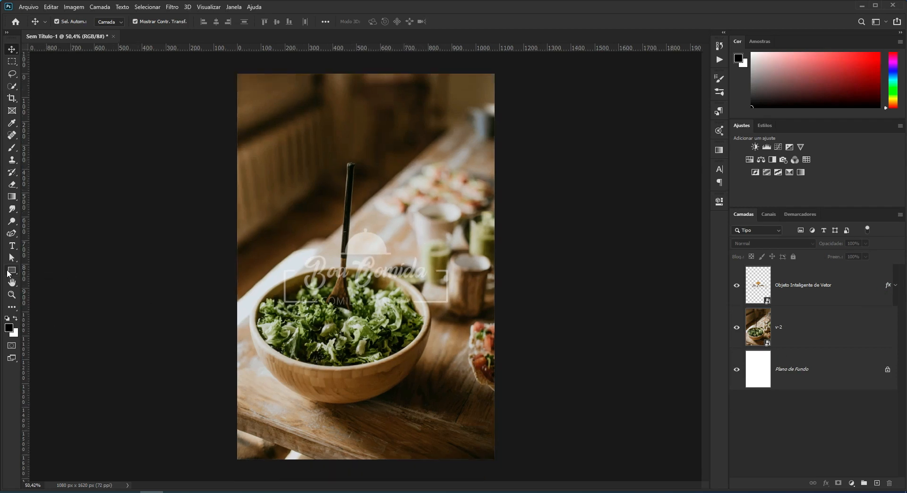
Draw a white-filled rectangle about 1081 by 66 px across the full canvas width, level with the top of the spoon handle
{"action": "left_click", "coordinate": [8, 270]}
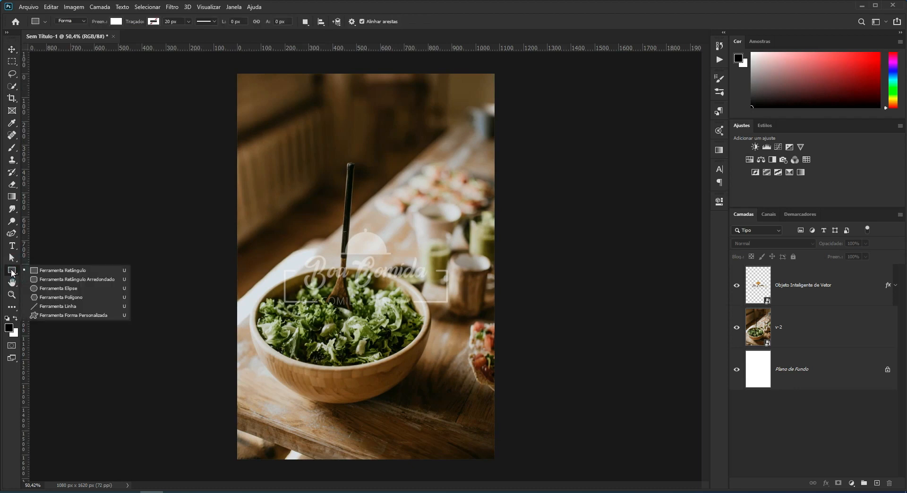
{"action": "left_click", "coordinate": [66, 271]}
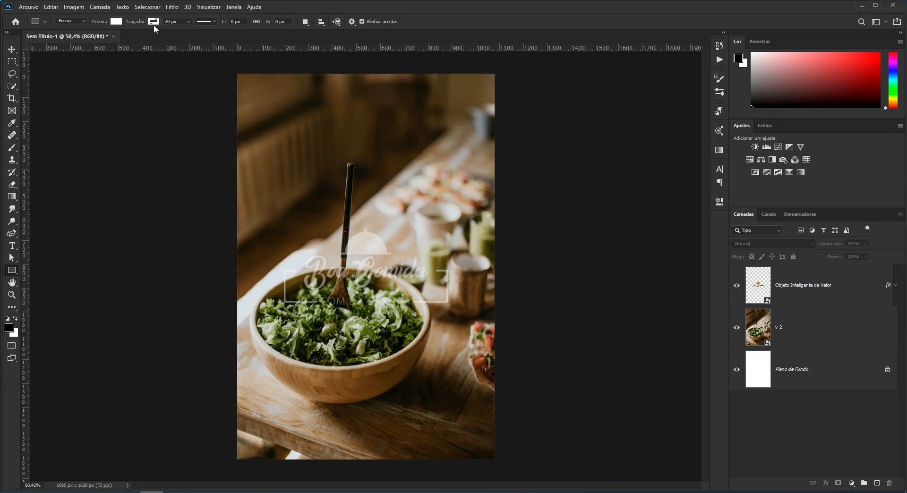
{"action": "left_click", "coordinate": [115, 21]}
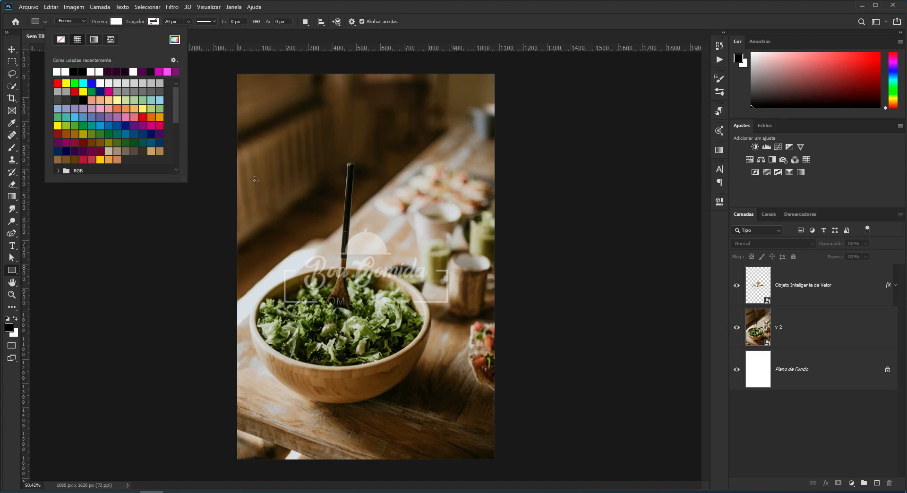
{"action": "left_click", "coordinate": [237, 153]}
{"action": "left_click_drag", "start_coordinate": [236, 153], "coordinate": [494, 169]}
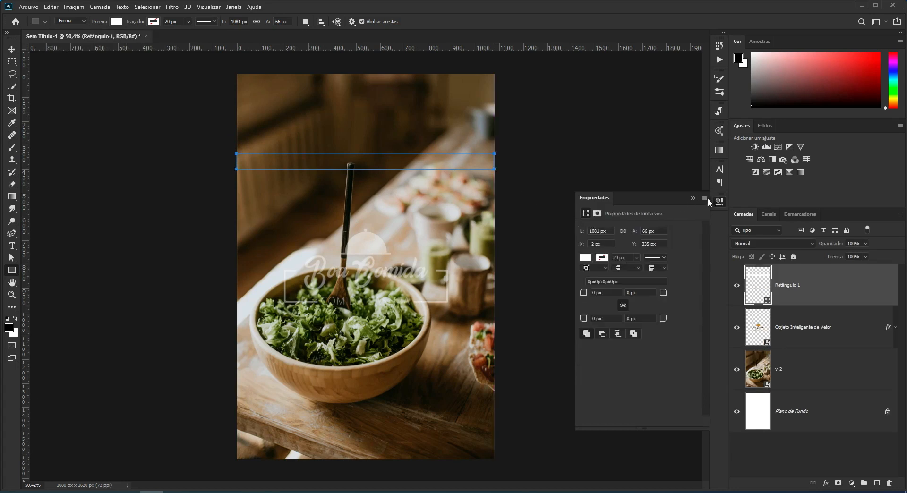
{"action": "left_click", "coordinate": [693, 198]}
{"action": "left_click", "coordinate": [13, 49]}
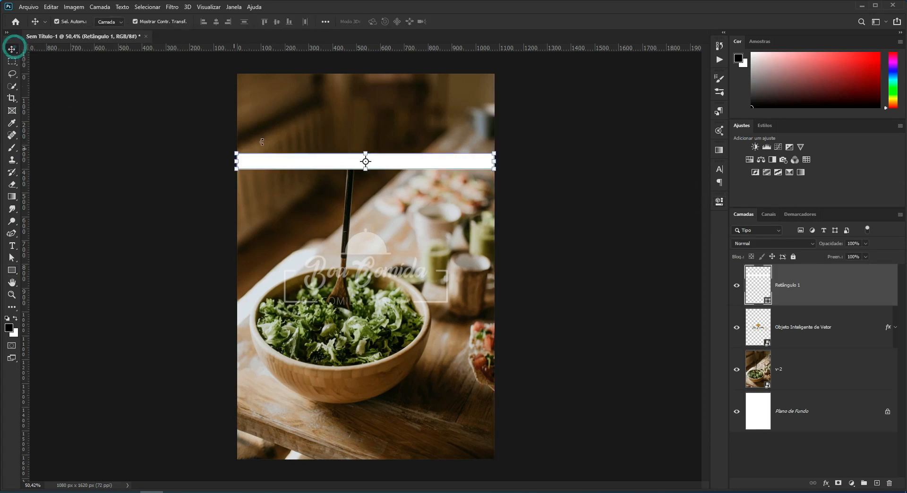
{"action": "left_click", "coordinate": [526, 221]}
Squash the white rectangle to about 9.34% of its height so it forms a thin line, and commit the transform
{"action": "scroll", "coordinate": [322, 155], "scroll_direction": "up", "scroll_amount": 1}
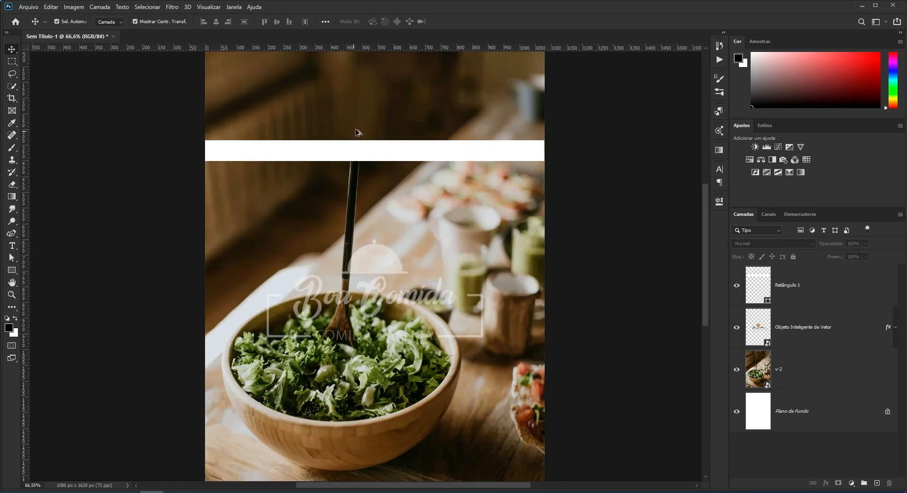
{"action": "scroll", "coordinate": [359, 132], "scroll_direction": "up", "scroll_amount": 5}
{"action": "left_click", "coordinate": [402, 159]}
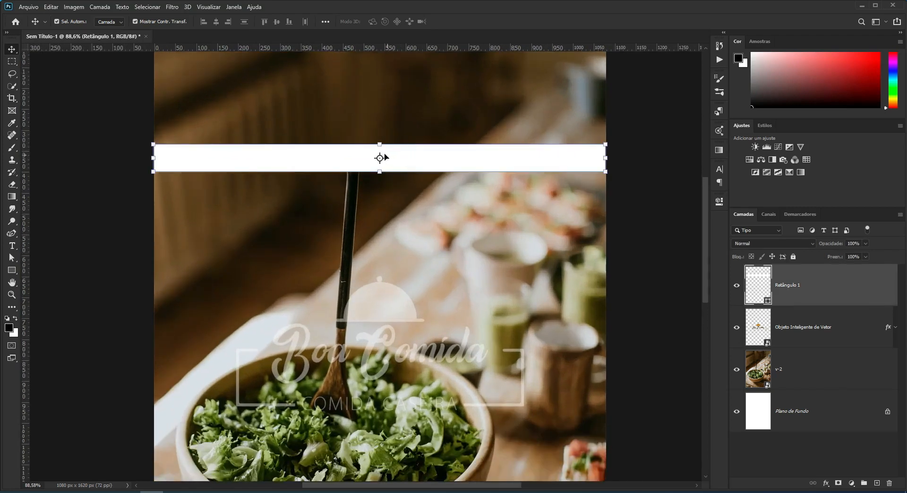
{"action": "left_click_drag", "start_coordinate": [378, 145], "coordinate": [379, 170]}
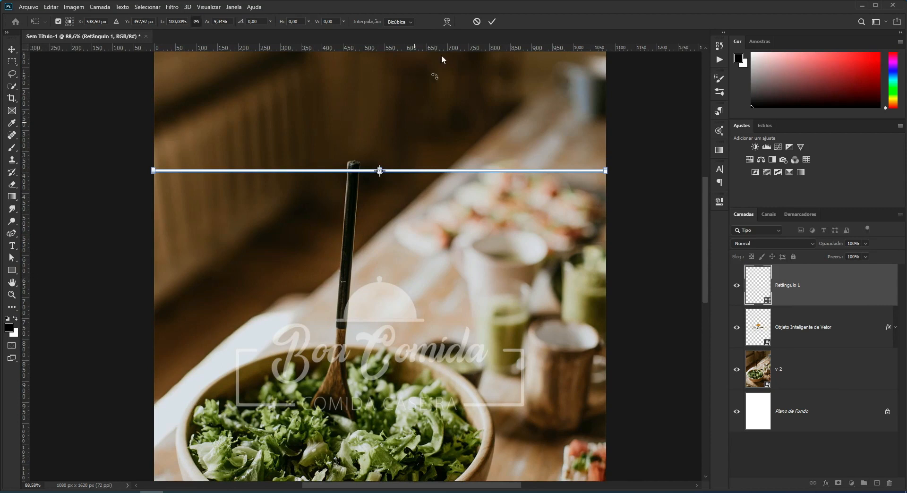
{"action": "left_click", "coordinate": [491, 23]}
{"action": "left_click", "coordinate": [611, 204]}
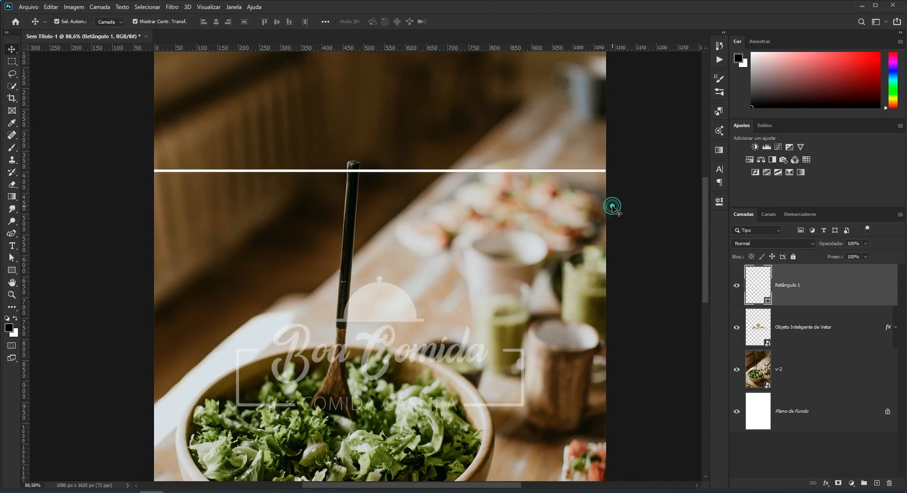
{"action": "scroll", "coordinate": [445, 148], "scroll_direction": "down", "scroll_amount": 1}
{"action": "scroll", "coordinate": [451, 184], "scroll_direction": "down", "scroll_amount": 1}
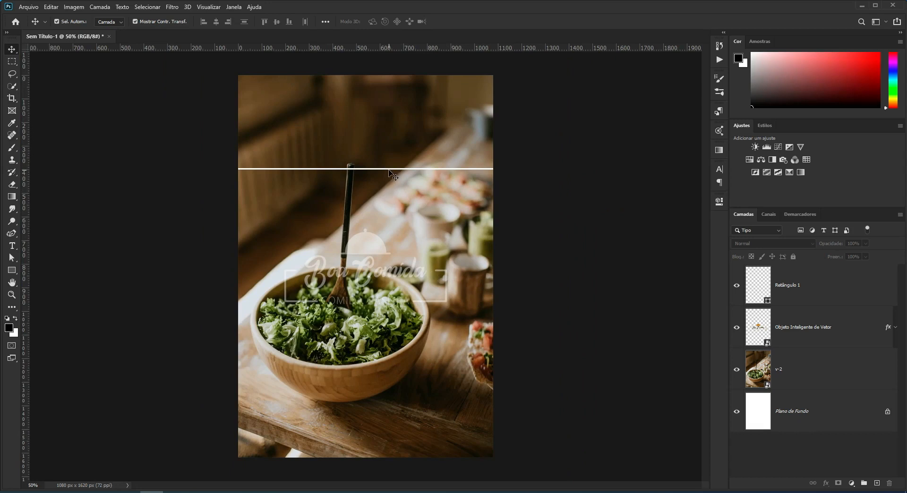
Undo the accidental move of the photo and try locking the v-2 layer
{"action": "left_click_drag", "start_coordinate": [389, 170], "coordinate": [390, 189]}
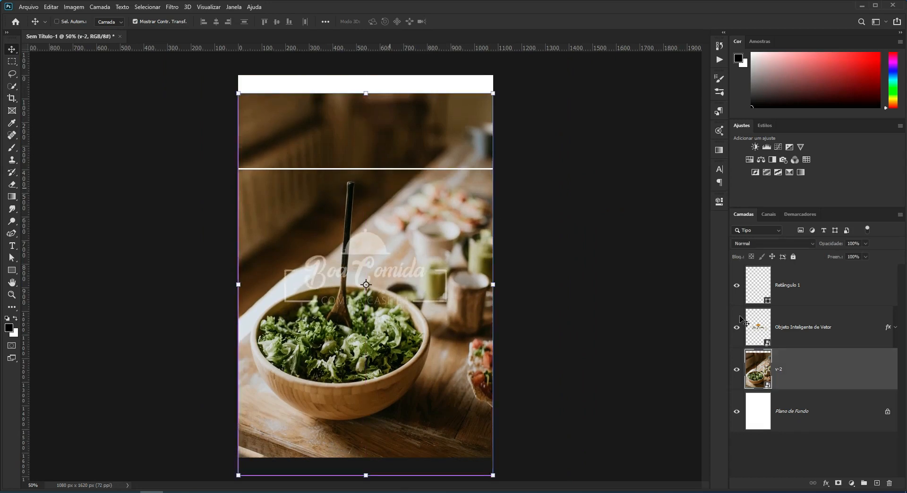
{"action": "key", "text": "ctrl+z"}
{"action": "left_click", "coordinate": [793, 256]}
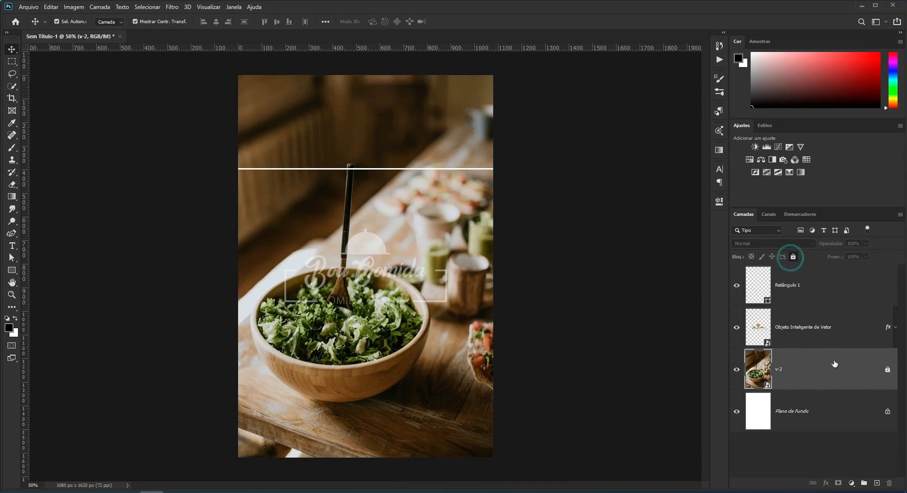
{"action": "left_click", "coordinate": [816, 293]}
{"action": "left_click", "coordinate": [887, 371]}
Centre the thin white line vertically on a selection loaded from v-2, deselect, and lock the v-2 layer
{"action": "left_click", "coordinate": [771, 375], "text": "ctrl"}
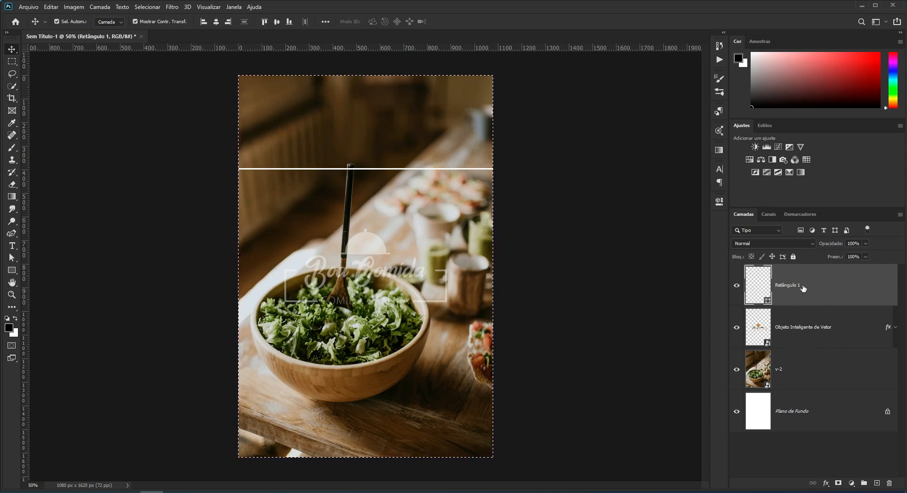
{"action": "left_click", "coordinate": [275, 22]}
{"action": "key", "text": "ctrl+d"}
{"action": "left_click", "coordinate": [804, 363]}
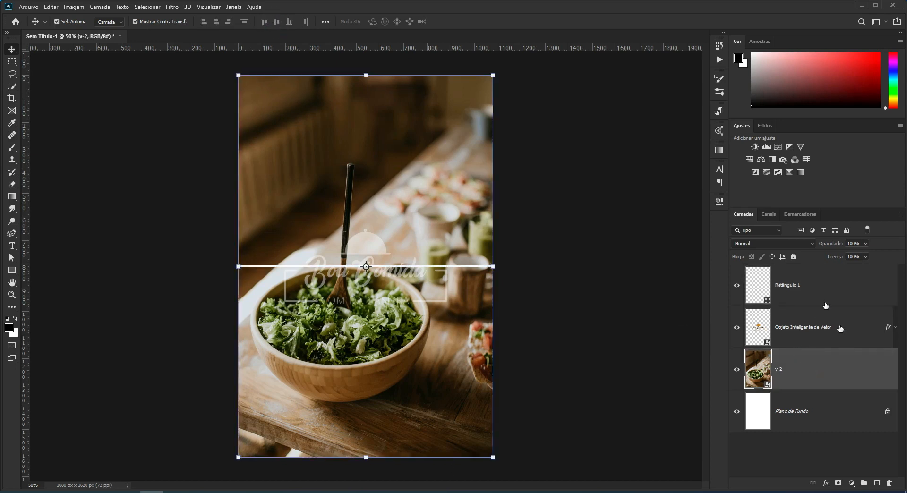
{"action": "left_click", "coordinate": [793, 257]}
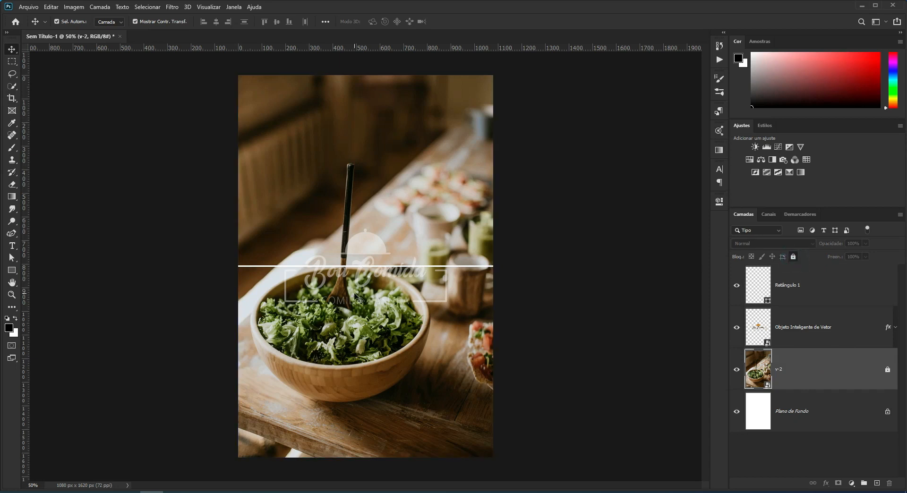
Rotate the thin white line 45° about its centre and commit the transform
{"action": "scroll", "coordinate": [353, 274], "scroll_direction": "up", "scroll_amount": 4}
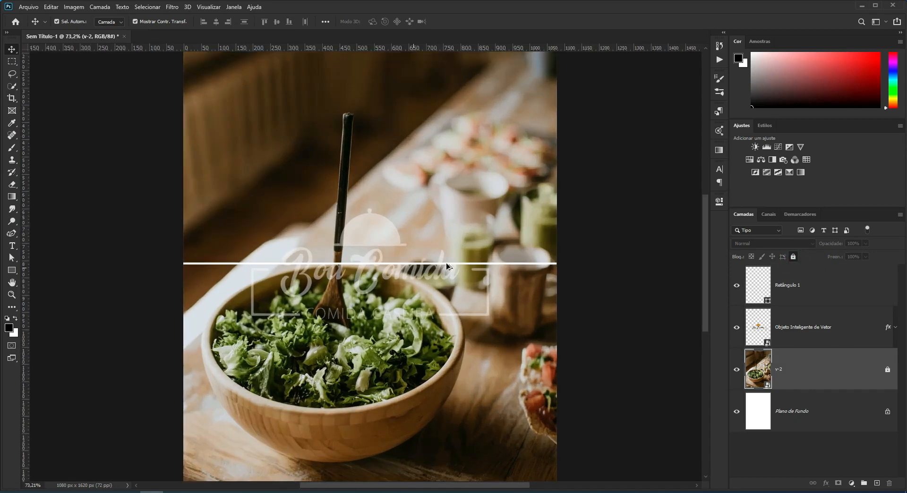
{"action": "left_click", "coordinate": [492, 266]}
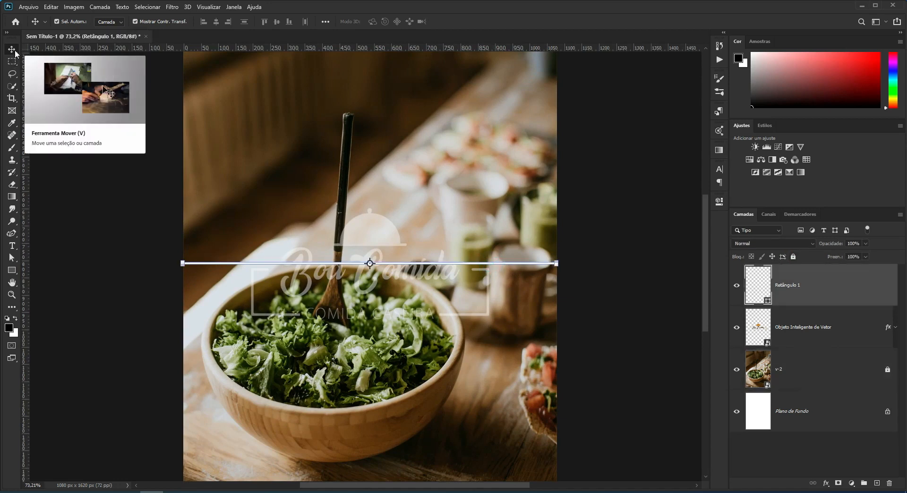
{"action": "left_click_drag", "start_coordinate": [563, 255], "coordinate": [514, 398]}
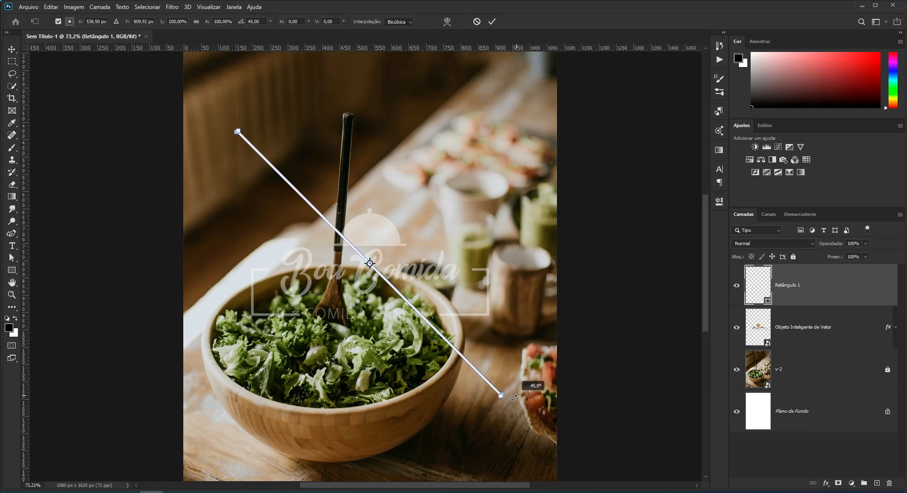
{"action": "left_click_drag", "start_coordinate": [513, 398], "coordinate": [514, 397]}
{"action": "key", "text": "Return"}
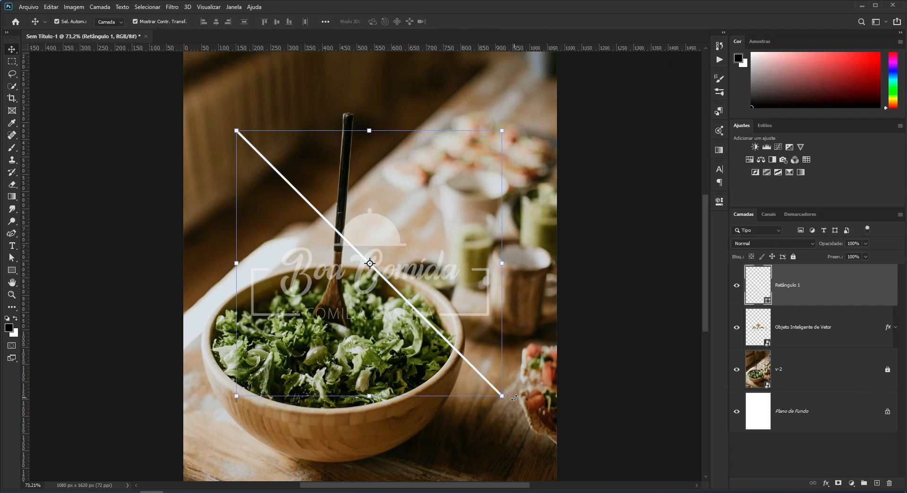
Duplicate the diagonal line and rotate the copy -90° so the two lines cross in an X, commit, and deselect
{"action": "key", "text": "ctrl+j"}
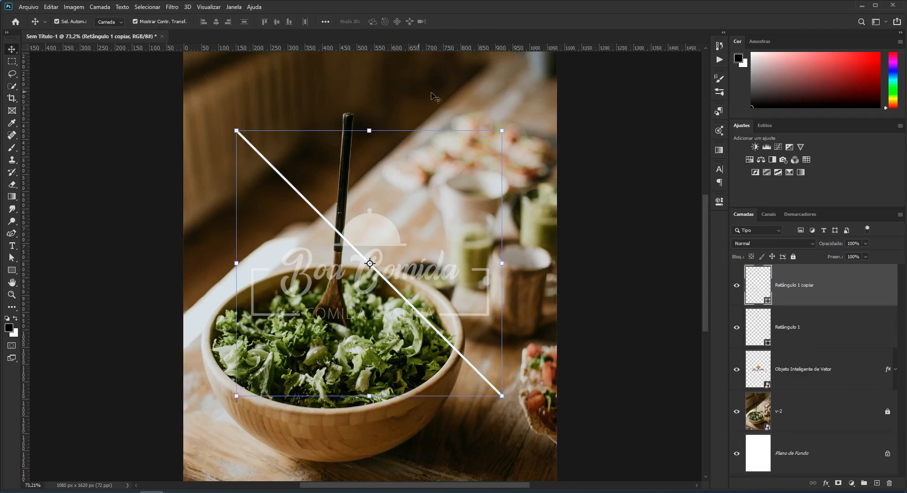
{"action": "key", "text": "ctrl+t"}
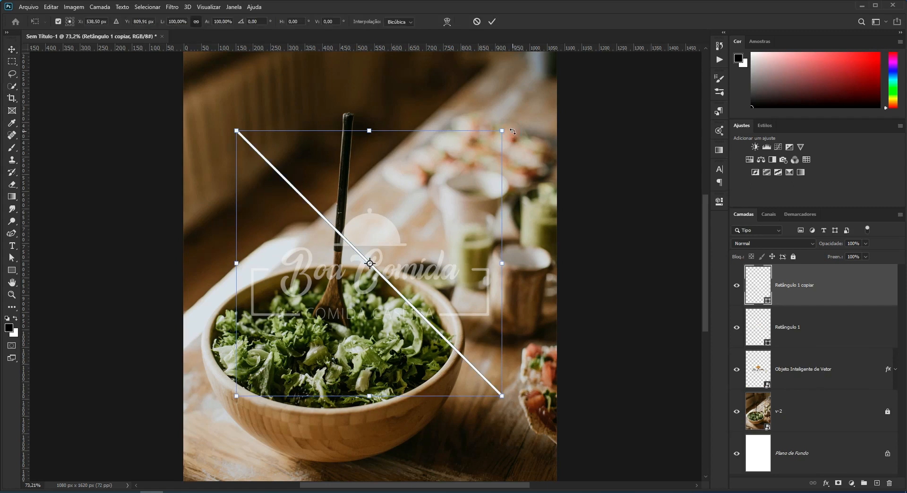
{"action": "left_click_drag", "start_coordinate": [512, 131], "coordinate": [407, 114]}
{"action": "scroll", "coordinate": [438, 296], "scroll_direction": "down", "scroll_amount": 5}
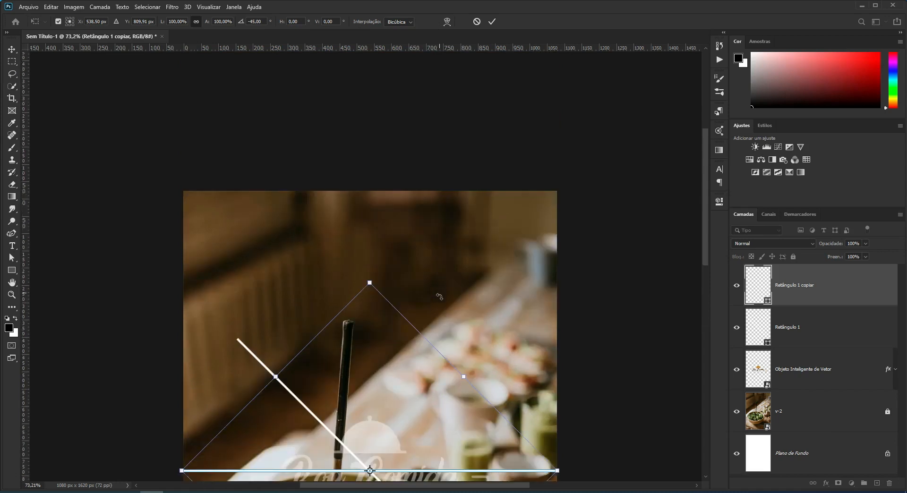
{"action": "scroll", "coordinate": [440, 300], "scroll_direction": "down", "scroll_amount": 5}
{"action": "left_click_drag", "start_coordinate": [567, 269], "coordinate": [514, 139]}
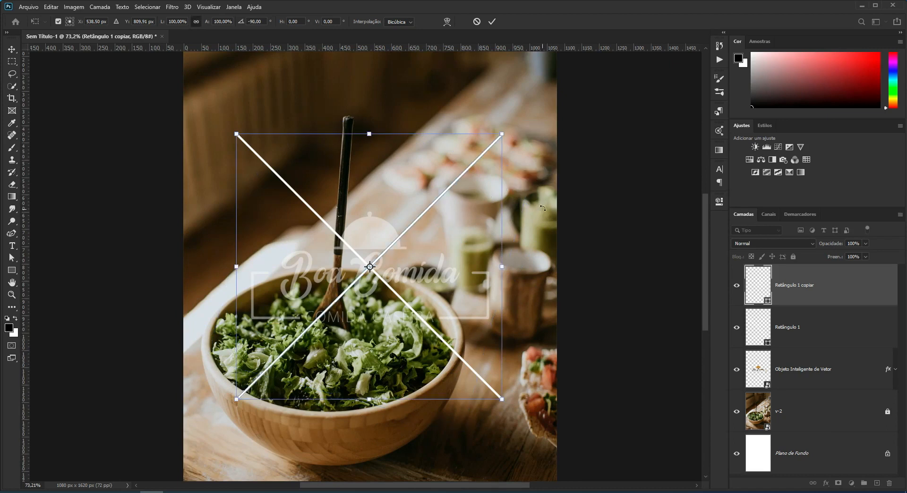
{"action": "left_click", "coordinate": [492, 21]}
{"action": "left_click", "coordinate": [653, 301]}
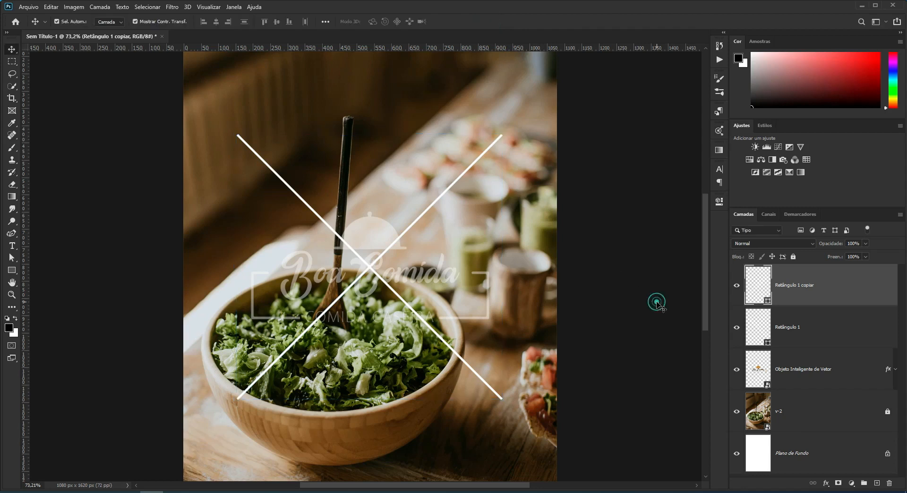
Check the ends of the crossed lines against two temporary horizontal guides, and remove the guides
{"action": "key", "text": "ctrl+minus"}
{"action": "key", "text": "ctrl+minus"}
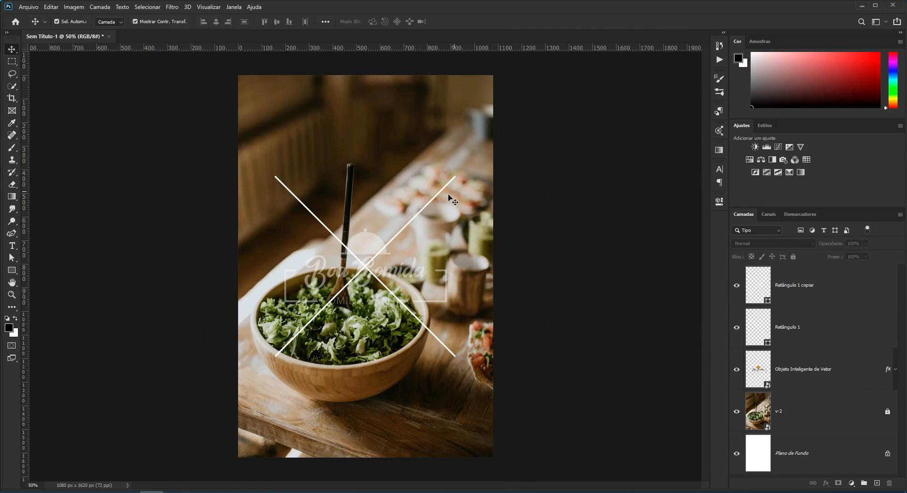
{"action": "left_click_drag", "start_coordinate": [364, 47], "coordinate": [353, 177]}
{"action": "left_click_drag", "start_coordinate": [378, 45], "coordinate": [393, 357]}
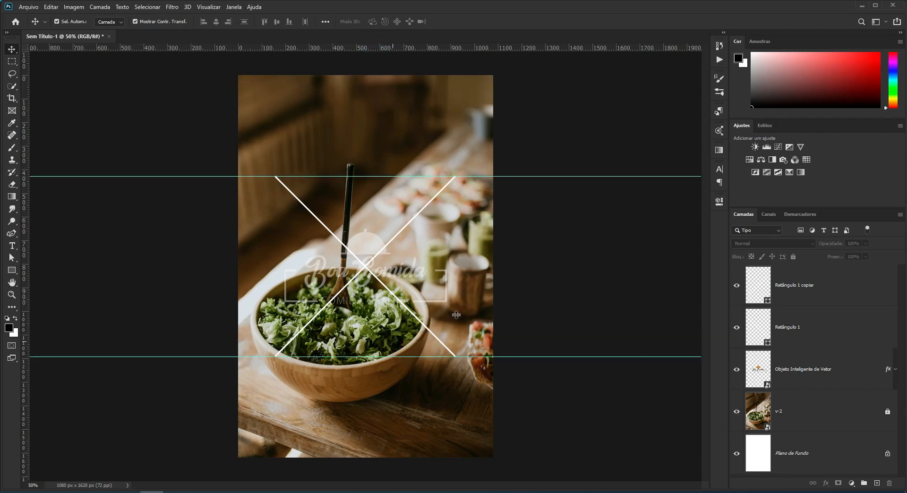
{"action": "left_click_drag", "start_coordinate": [74, 176], "coordinate": [25, 184]}
{"action": "left_click_drag", "start_coordinate": [54, 357], "coordinate": [23, 358]}
{"action": "scroll", "coordinate": [351, 305], "scroll_direction": "up", "scroll_amount": 1}
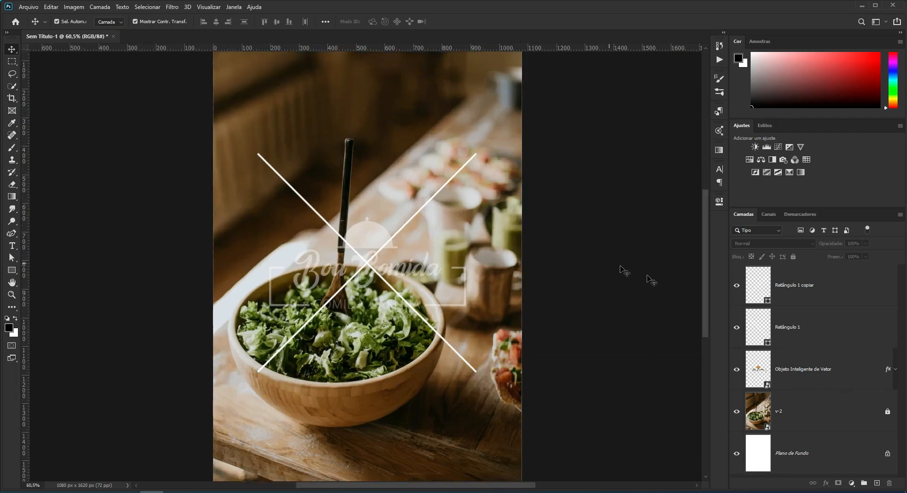
Scale both crossed line layers together from their centre to 124.92%, commit the transform, and deselect them
{"action": "left_click", "coordinate": [793, 326]}
{"action": "left_click", "coordinate": [801, 285], "text": "shift"}
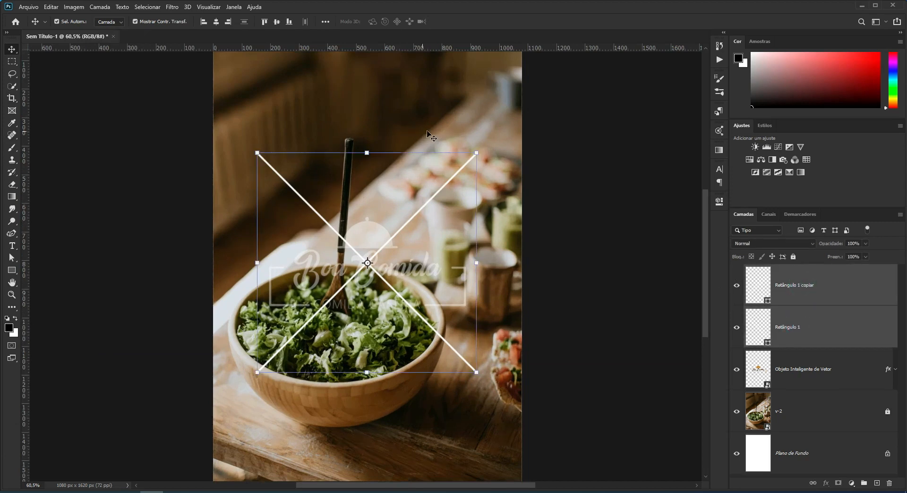
{"action": "left_click_drag", "start_coordinate": [477, 151], "coordinate": [505, 125]}
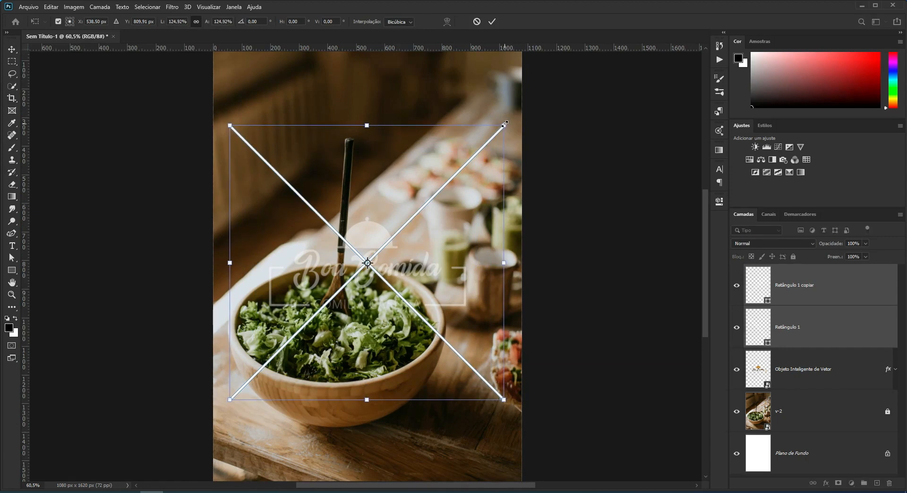
{"action": "key", "text": "Return"}
{"action": "left_click", "coordinate": [589, 244]}
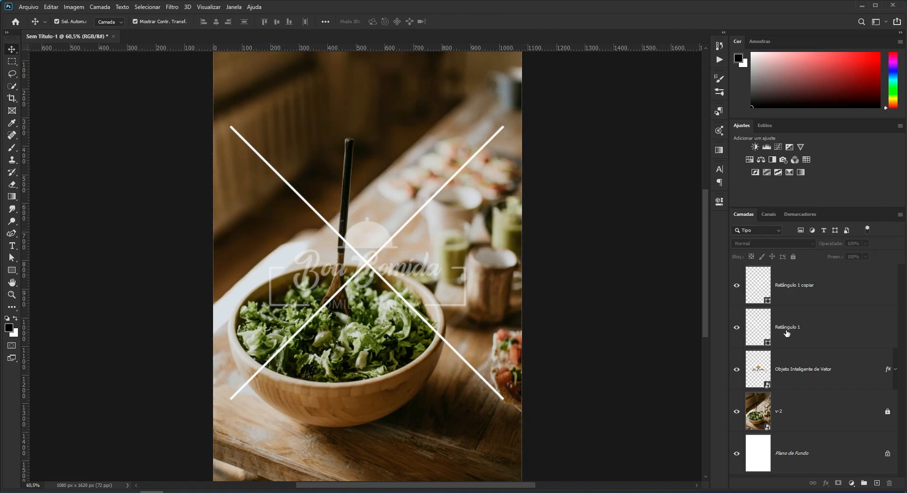
Merge the Retângulo 1 and Retângulo 1 copiar layers into one and rasterize the merged layer
{"action": "left_click", "coordinate": [812, 325]}
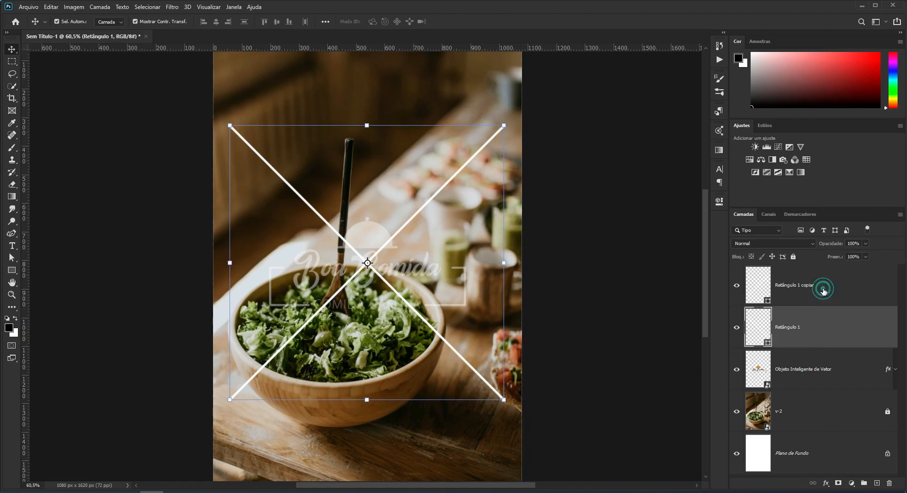
{"action": "left_click", "coordinate": [815, 297], "text": "shift"}
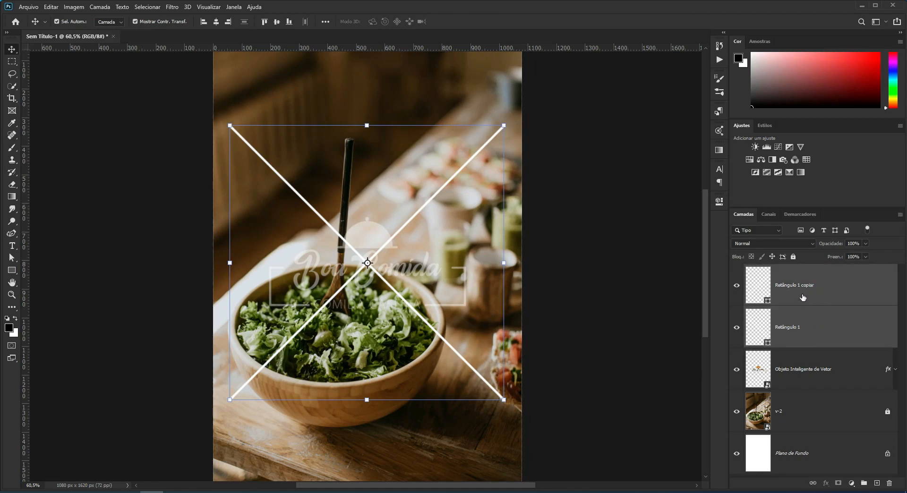
{"action": "key", "text": "ctrl+e"}
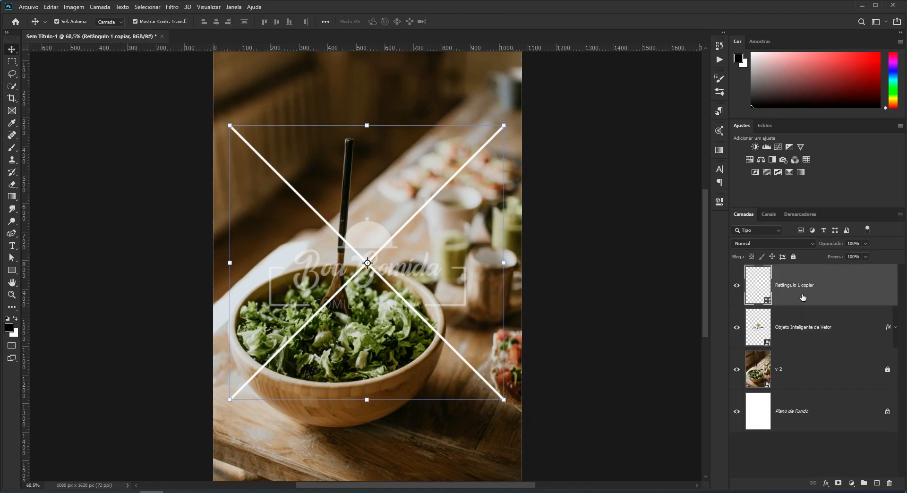
{"action": "right_click", "coordinate": [837, 287]}
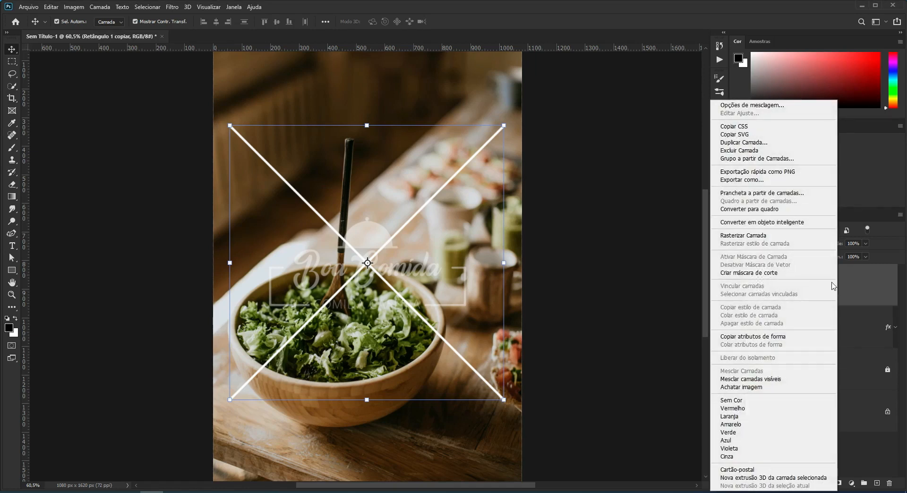
{"action": "left_click", "coordinate": [732, 236]}
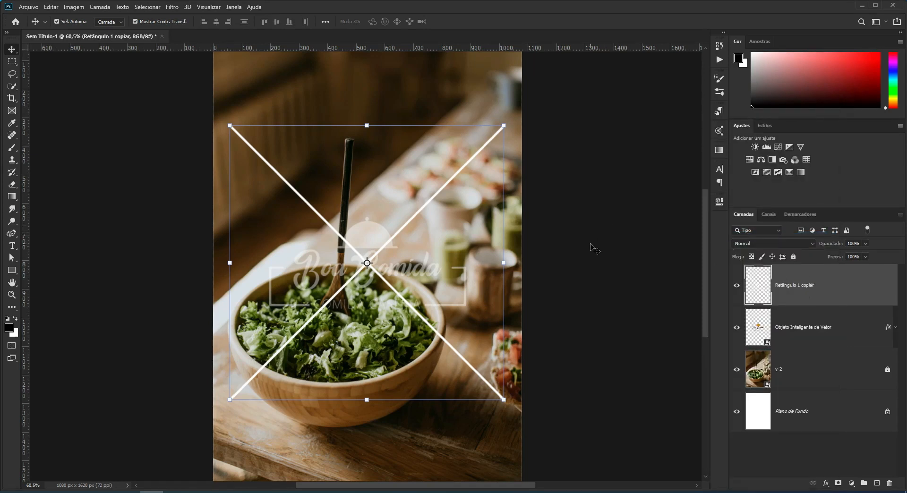
Select a full-width rectangular band around the Boa Comida logo, delete the crossed lines inside it from the merged layer, and deselect
{"action": "left_click", "coordinate": [13, 64]}
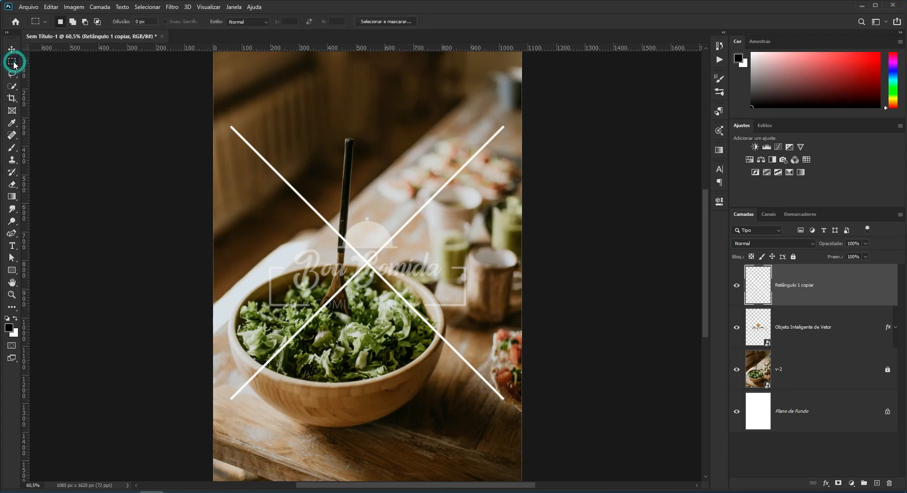
{"action": "left_click", "coordinate": [52, 62]}
{"action": "scroll", "coordinate": [320, 192], "scroll_direction": "down", "scroll_amount": 2}
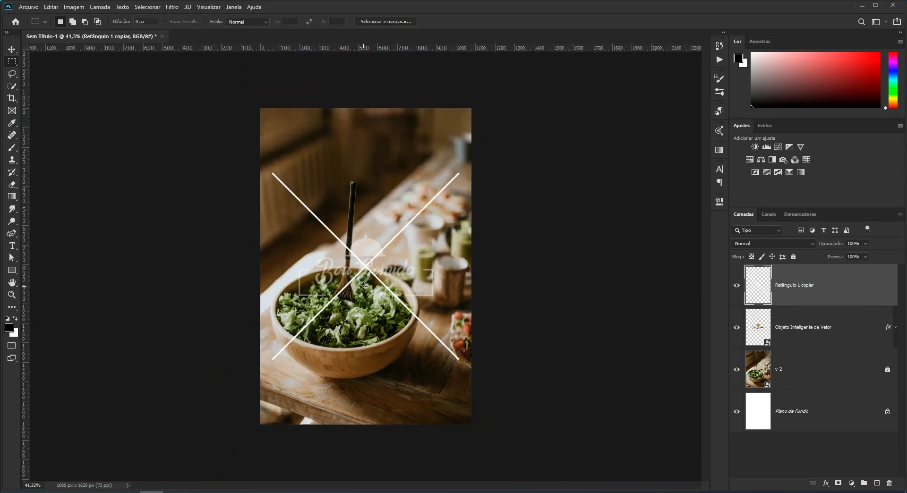
{"action": "scroll", "coordinate": [362, 285], "scroll_direction": "up", "scroll_amount": 1}
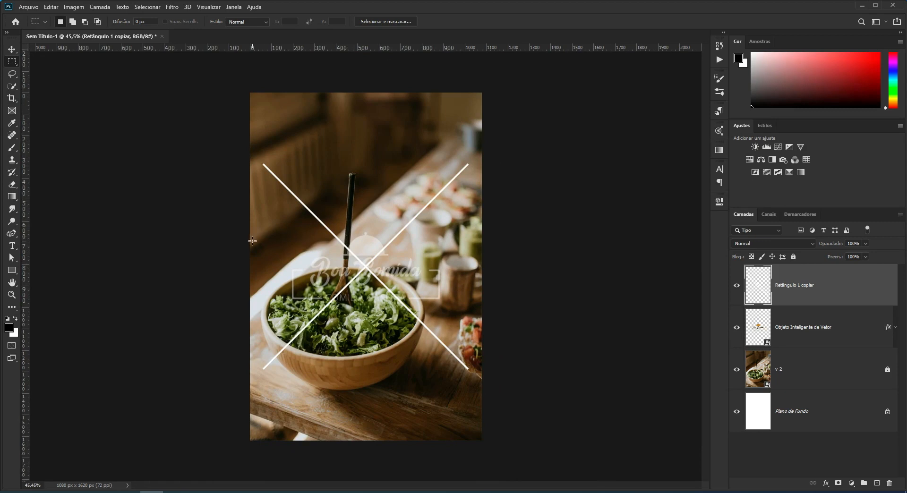
{"action": "left_click_drag", "start_coordinate": [250, 238], "coordinate": [474, 338]}
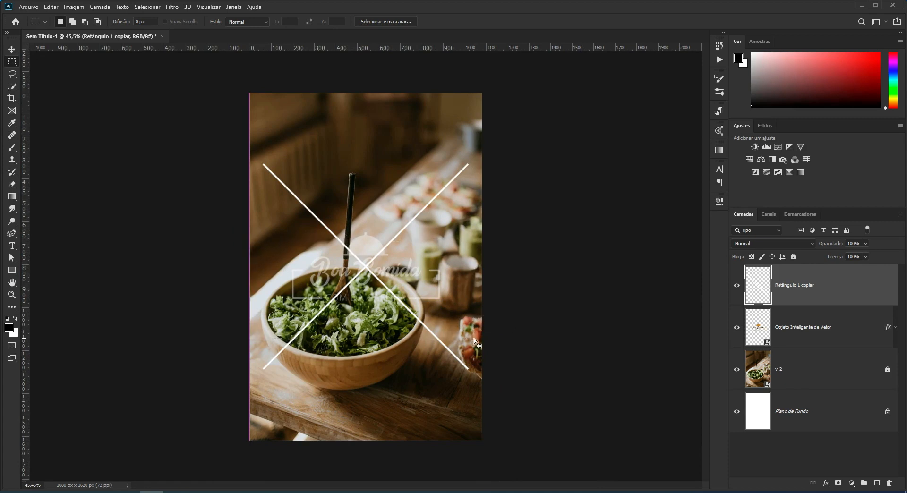
{"action": "key", "text": "ctrl+d"}
{"action": "scroll", "coordinate": [377, 290], "scroll_direction": "up", "scroll_amount": 4}
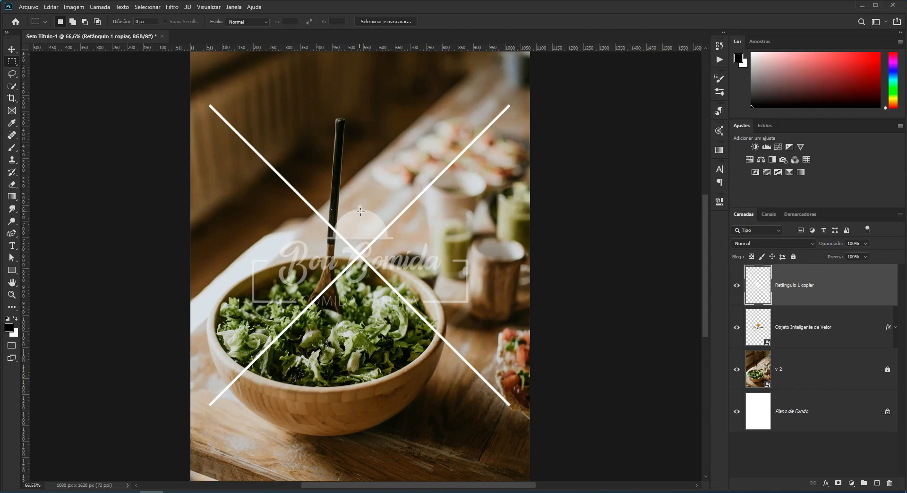
{"action": "mouse_move", "coordinate": [359, 205]}
{"action": "left_mouse_down"}
{"action": "mouse_move", "coordinate": [373, 311]}
{"action": "mouse_move", "coordinate": [201, 308]}
{"action": "mouse_move", "coordinate": [526, 305]}
{"action": "mouse_move", "coordinate": [537, 297]}
{"action": "mouse_move", "coordinate": [533, 310]}
{"action": "left_mouse_up"}
{"action": "scroll", "coordinate": [350, 311], "scroll_direction": "up", "scroll_amount": 6}
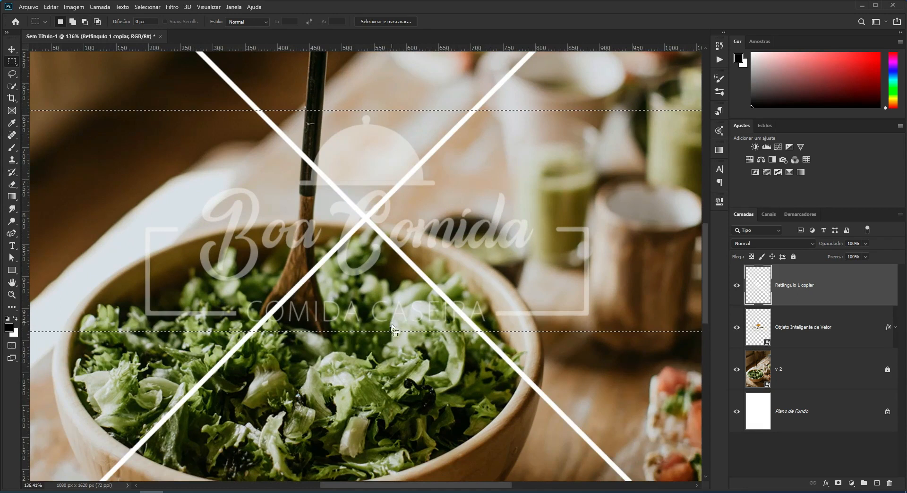
{"action": "scroll", "coordinate": [392, 326], "scroll_direction": "down", "scroll_amount": 6}
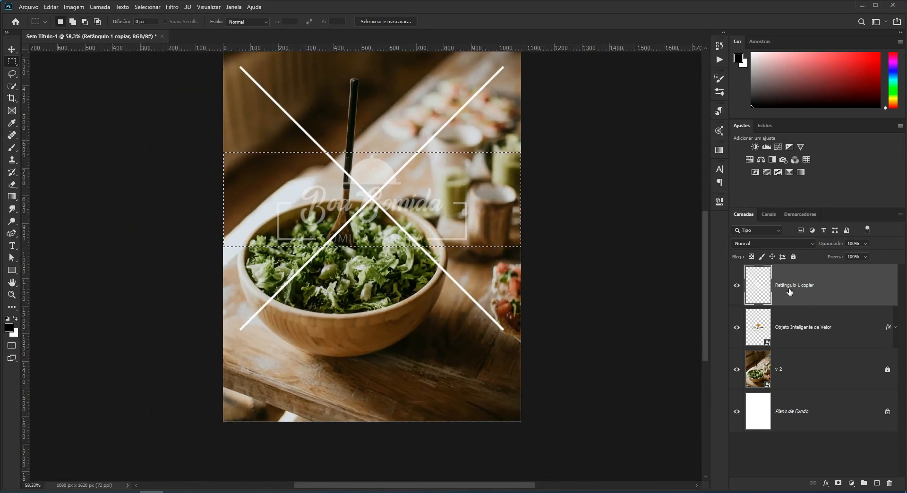
{"action": "key", "text": "Delete"}
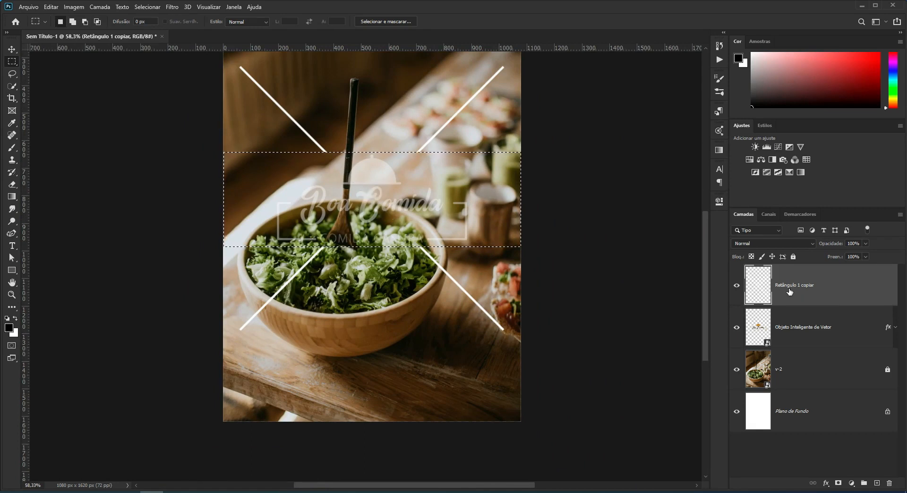
{"action": "key", "text": "ctrl+d"}
{"action": "scroll", "coordinate": [478, 260], "scroll_direction": "down", "scroll_amount": 2}
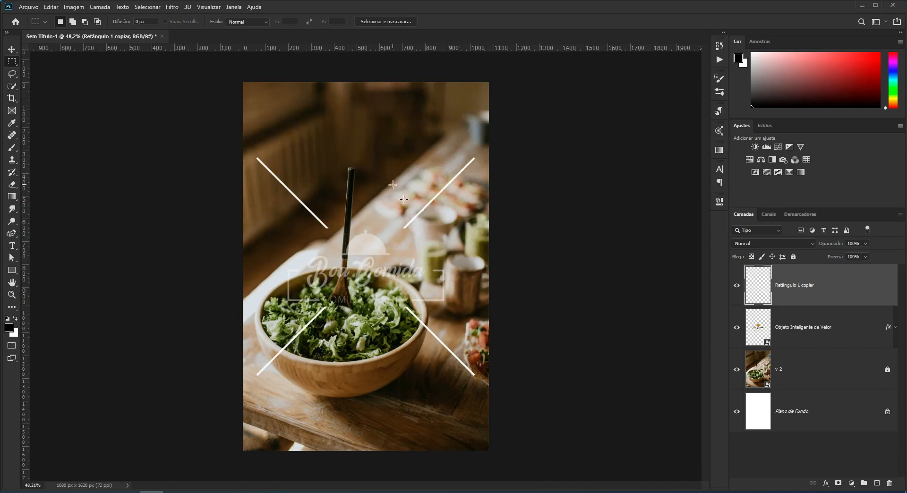
Set the opacity of the Retângulo 1 copiar layer to 30% and deselect the layer
{"action": "scroll", "coordinate": [420, 247], "scroll_direction": "up", "scroll_amount": 2}
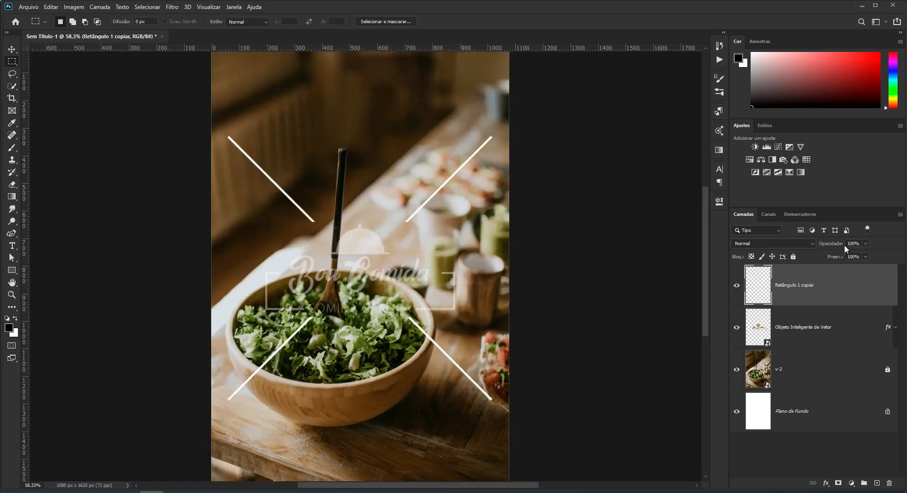
{"action": "left_click", "coordinate": [857, 243]}
{"action": "type", "text": "40"}
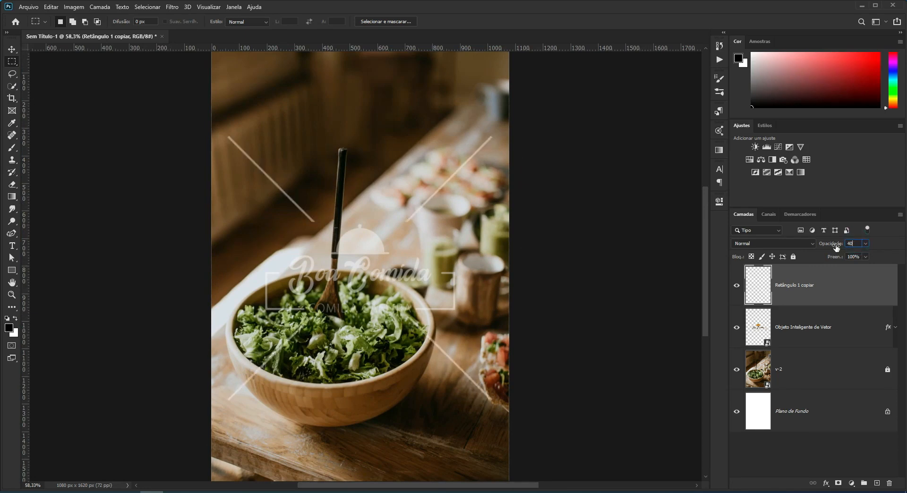
{"action": "key", "text": "Return"}
{"action": "type", "text": "30"}
{"action": "left_click", "coordinate": [12, 48]}
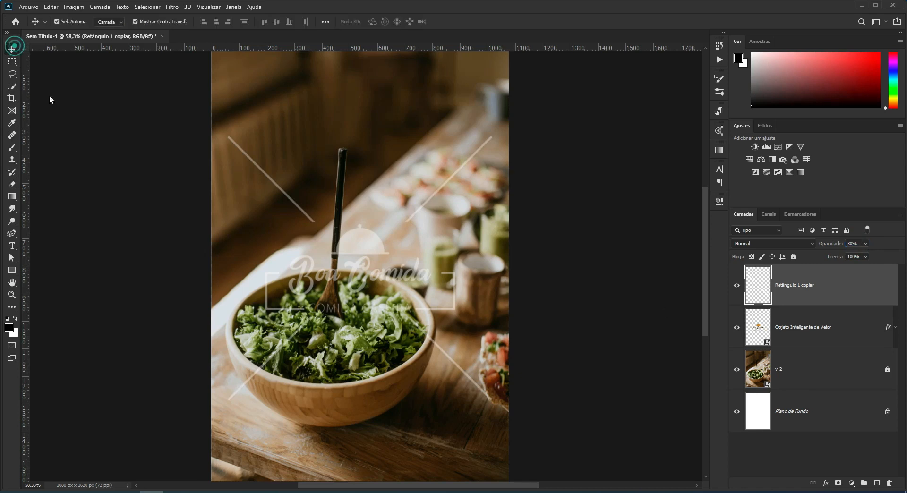
{"action": "left_click", "coordinate": [83, 125]}
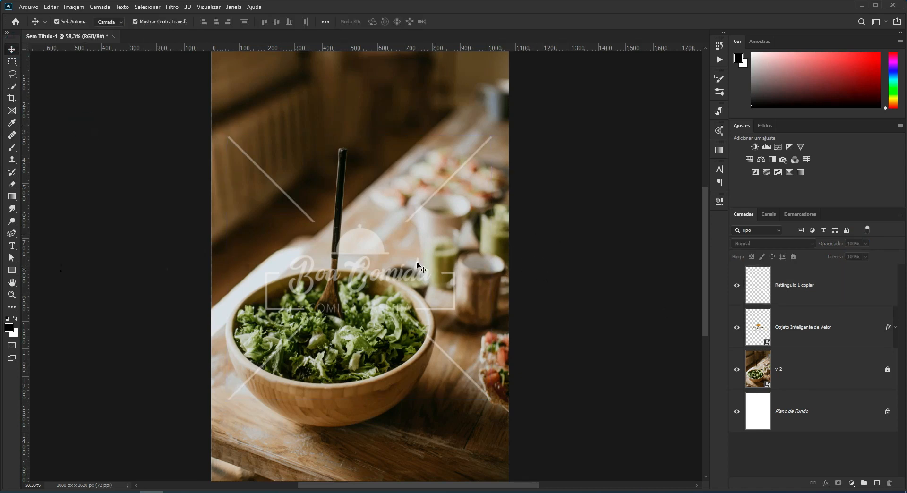
{"action": "scroll", "coordinate": [420, 268], "scroll_direction": "down", "scroll_amount": 1}
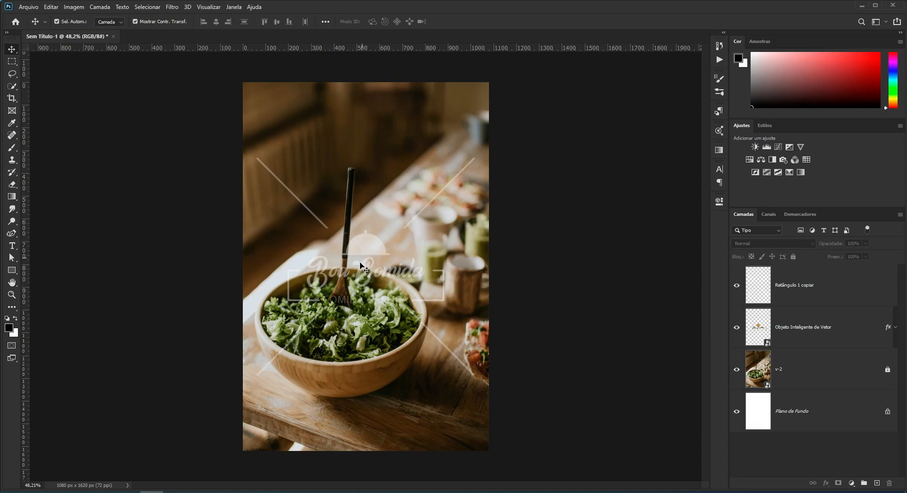
{"action": "scroll", "coordinate": [358, 289], "scroll_direction": "up", "scroll_amount": 1}
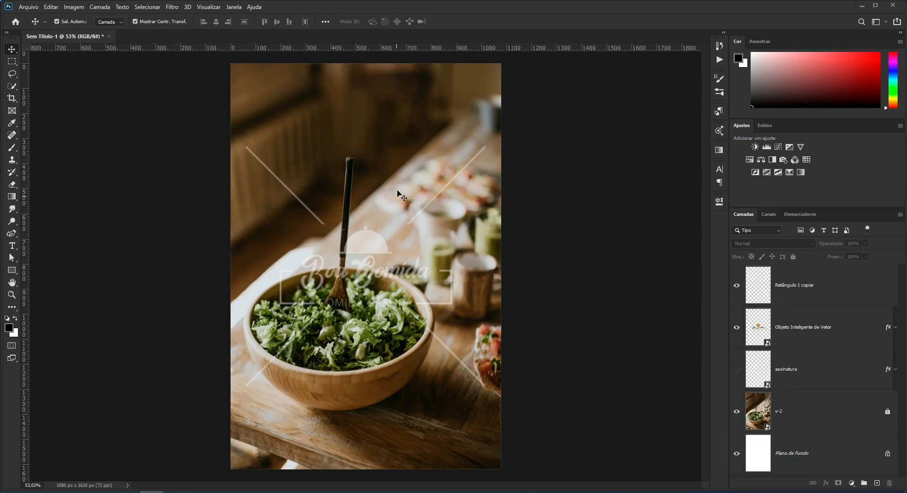
Hide the Objeto Inteligente de Vetor and Retângulo 1 copiar layers, show the assinatura layer, and inspect the logo signature in the photo's corner
{"action": "left_click", "coordinate": [737, 328]}
{"action": "left_click", "coordinate": [737, 286]}
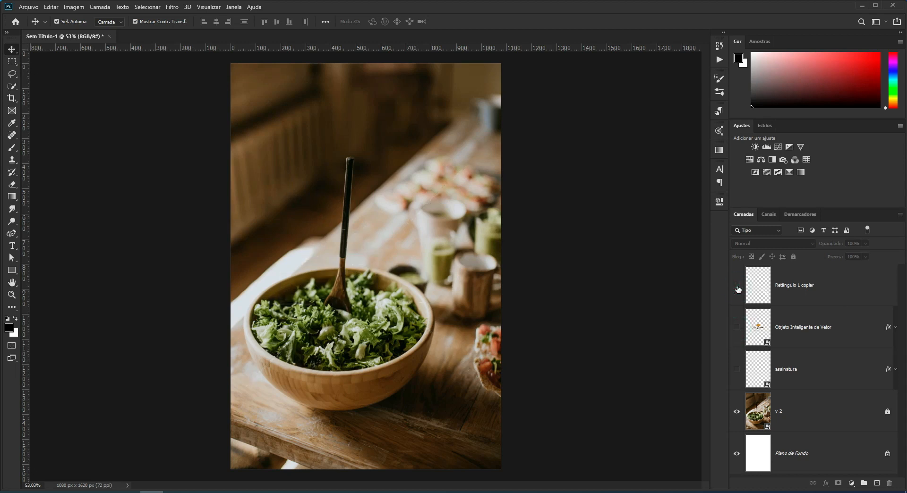
{"action": "left_click", "coordinate": [735, 371]}
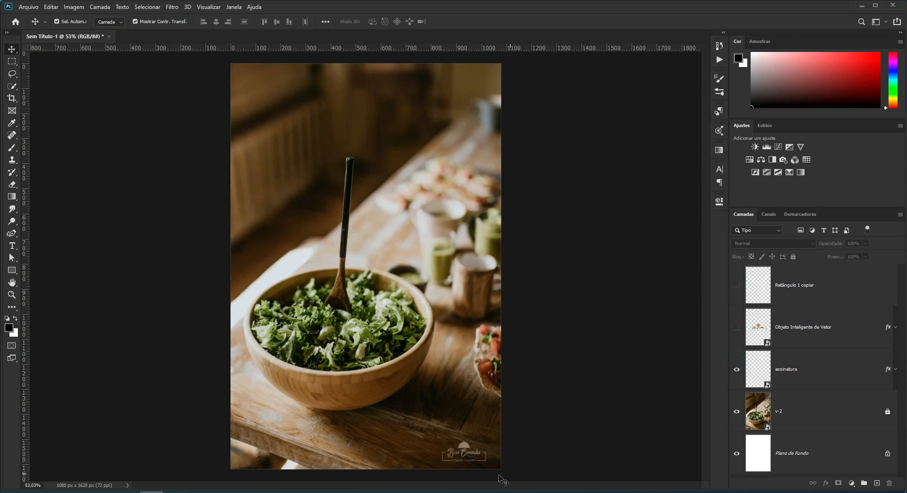
{"action": "scroll", "coordinate": [468, 455], "scroll_direction": "up", "scroll_amount": 8}
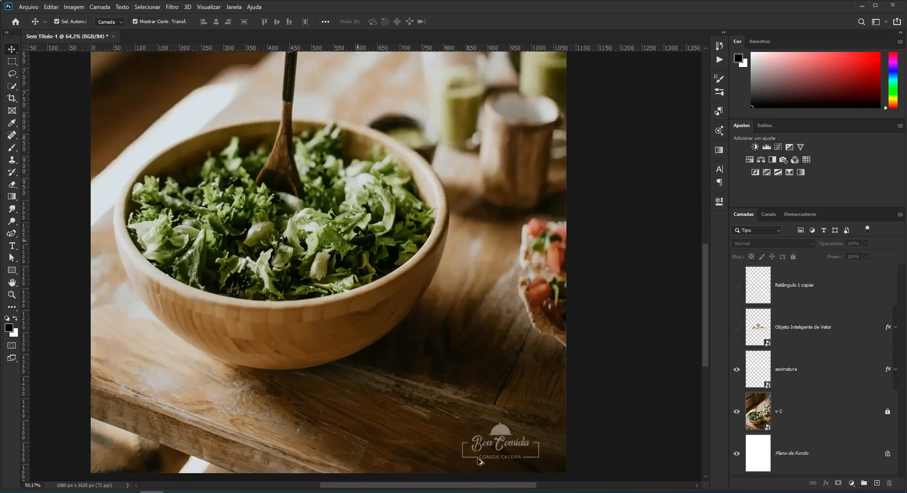
{"action": "scroll", "coordinate": [537, 456], "scroll_direction": "up", "scroll_amount": 3}
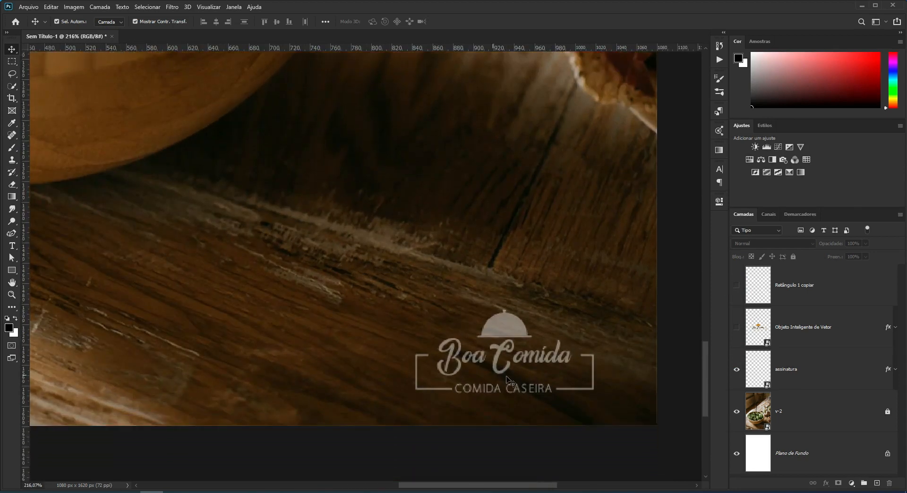
{"action": "scroll", "coordinate": [491, 328], "scroll_direction": "down", "scroll_amount": 12}
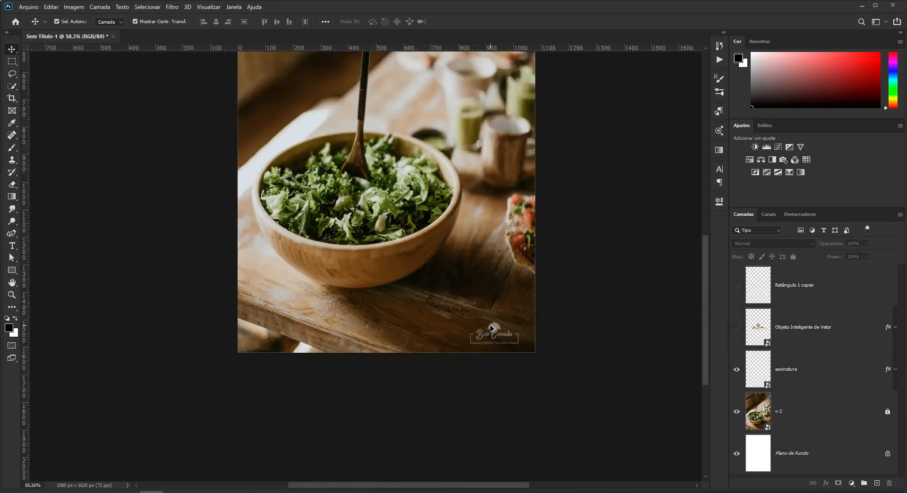
{"action": "scroll", "coordinate": [405, 449], "scroll_direction": "up", "scroll_amount": 2}
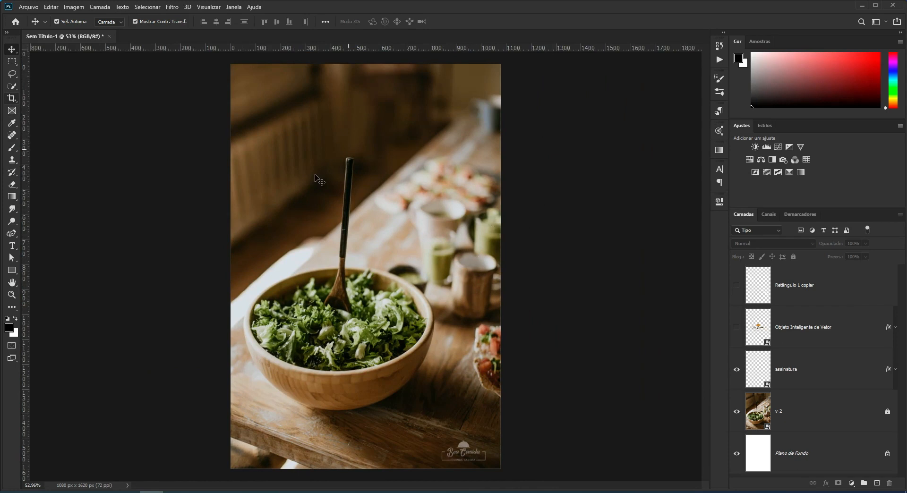
Try cropping away the strip along the photo's lower edge that holds the signature, to about 1080 × 1505 px, and undo the crop
{"action": "left_click", "coordinate": [7, 99]}
{"action": "left_click_drag", "start_coordinate": [367, 469], "coordinate": [371, 453]}
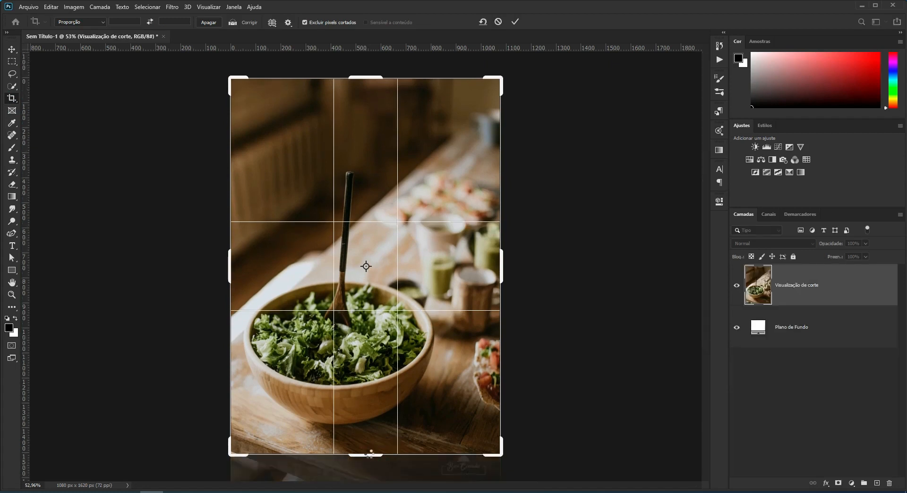
{"action": "key", "text": "Return"}
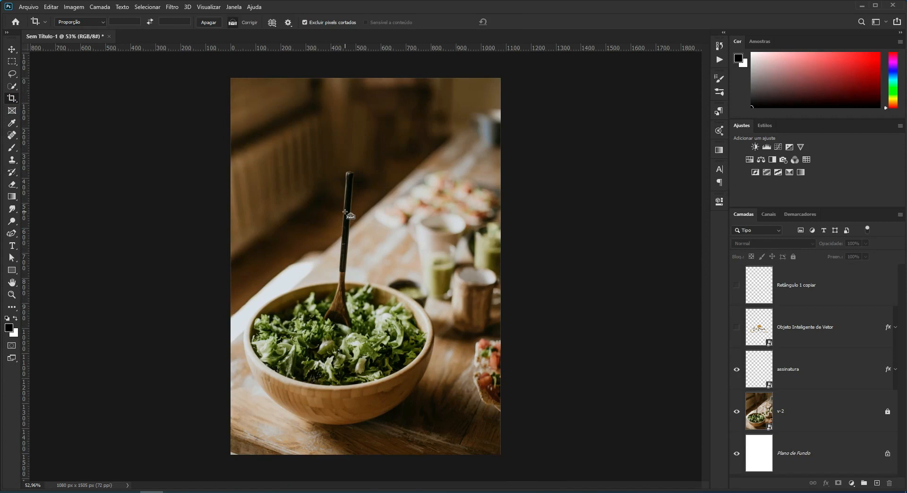
{"action": "key", "text": "ctrl+z"}
Hide the assinatura layer, show the Objeto Inteligente de Vetor and Retângulo 1 copiar layers again, and return to the Move tool
{"action": "left_click", "coordinate": [737, 370]}
{"action": "left_click", "coordinate": [737, 327]}
{"action": "left_click", "coordinate": [735, 286]}
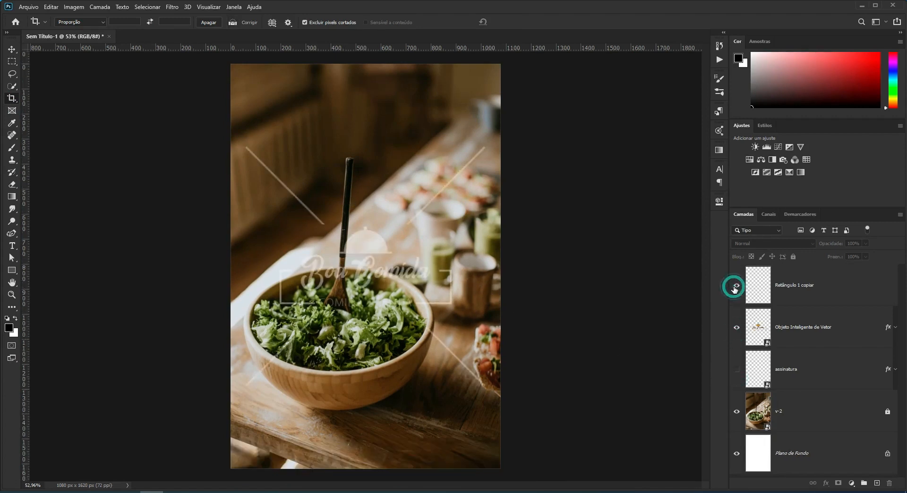
{"action": "left_click", "coordinate": [12, 49]}
{"action": "left_click", "coordinate": [122, 116]}
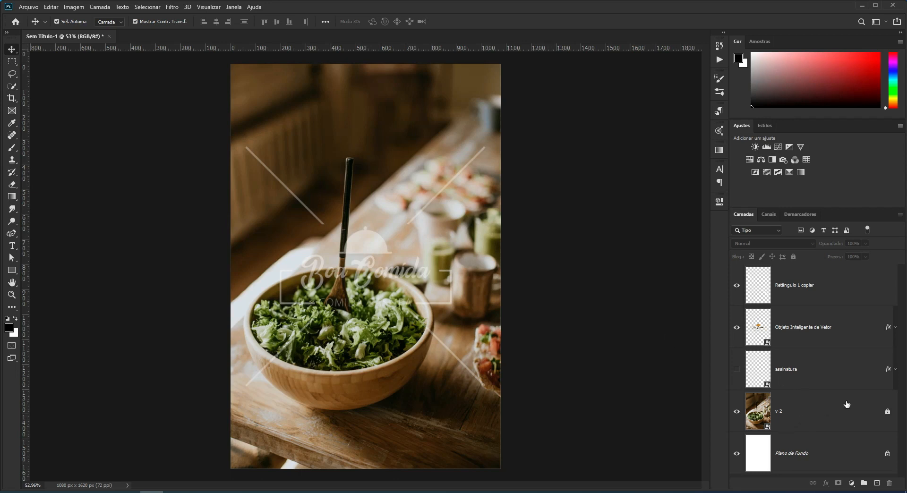
Unlock the white Plano de Fundo background layer and delete it
{"action": "left_click", "coordinate": [809, 420]}
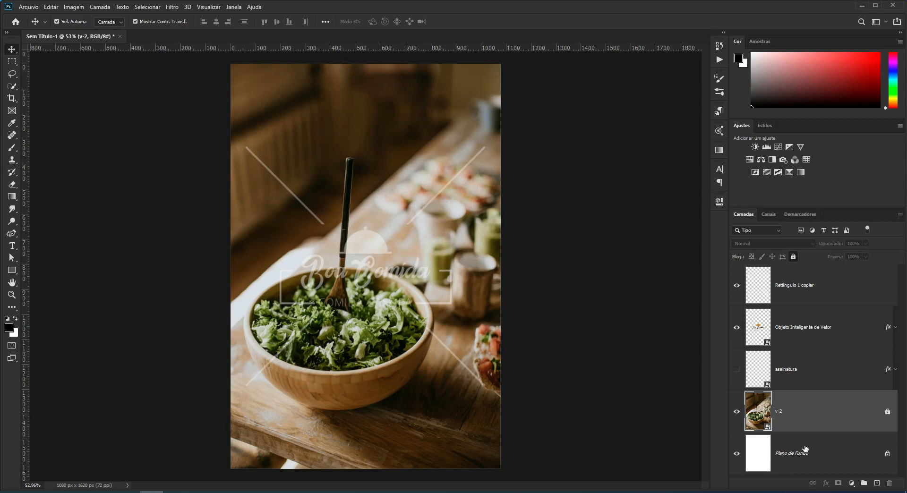
{"action": "left_click", "coordinate": [884, 456]}
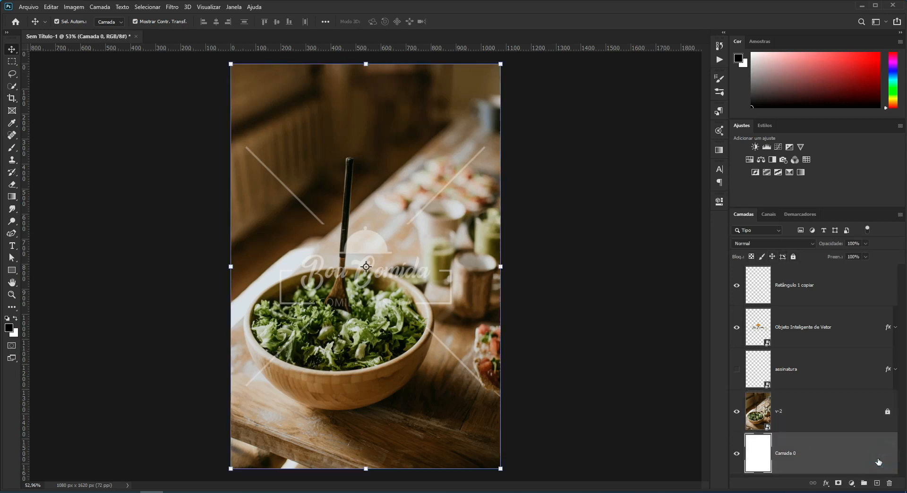
{"action": "left_click", "coordinate": [888, 482]}
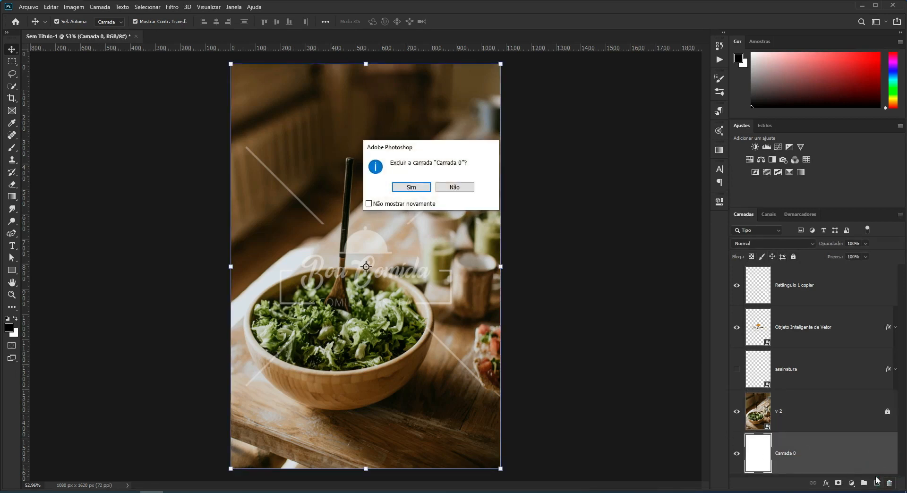
{"action": "key", "text": "Return"}
Unlock and delete the v-2 photo layer, delete the hidden assinatura layer, and deselect the remaining layers
{"action": "left_click", "coordinate": [736, 412]}
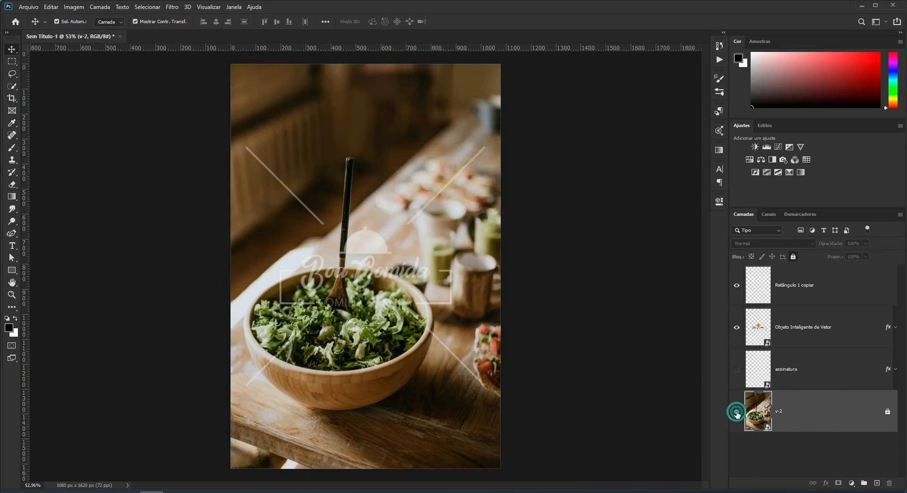
{"action": "left_click", "coordinate": [737, 414]}
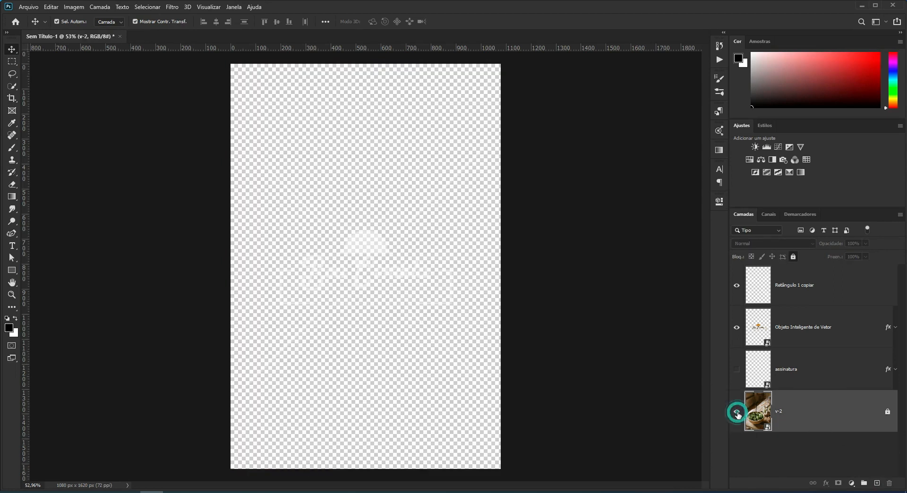
{"action": "left_click", "coordinate": [887, 413]}
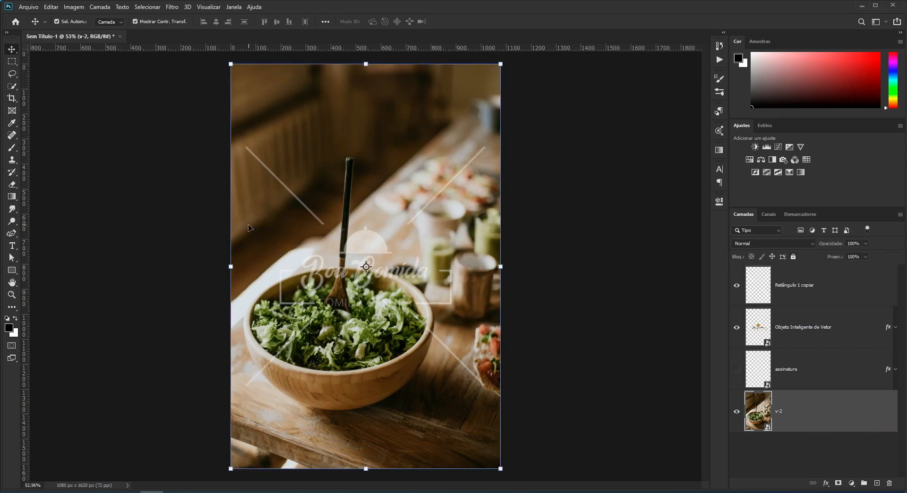
{"action": "left_click", "coordinate": [889, 483]}
{"action": "key", "text": "Return"}
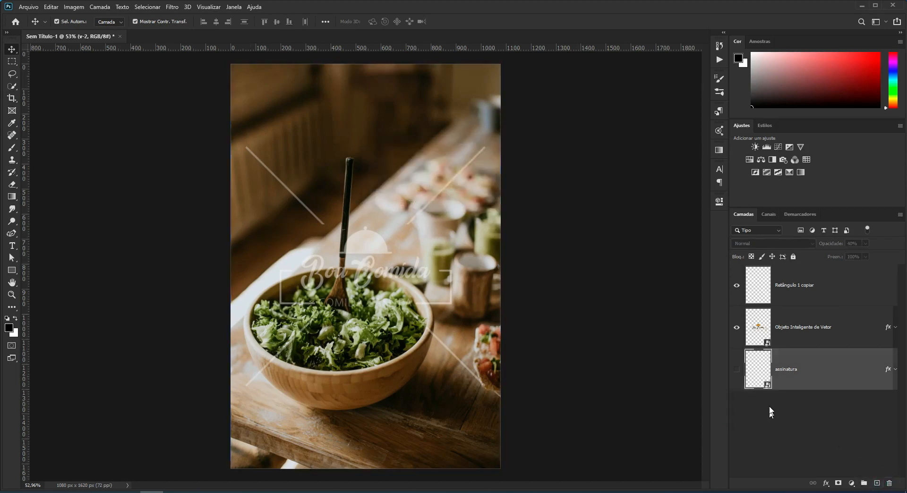
{"action": "key", "text": "Delete"}
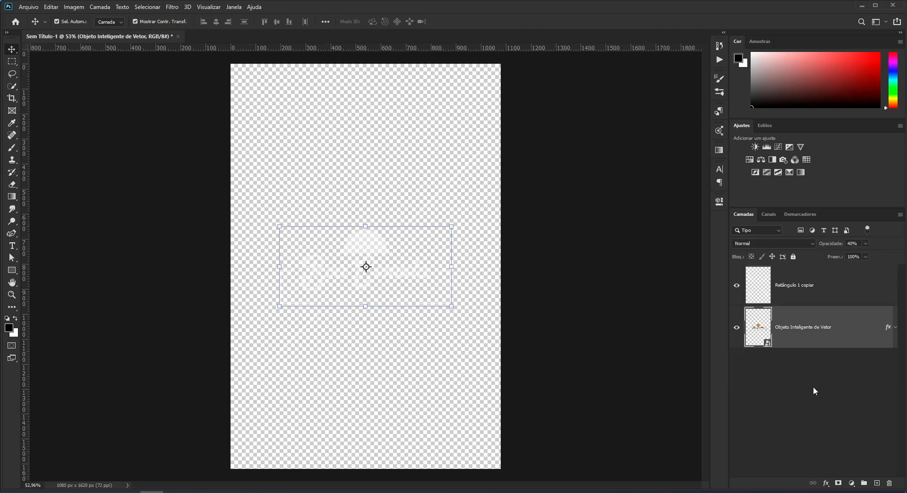
{"action": "left_click", "coordinate": [636, 305]}
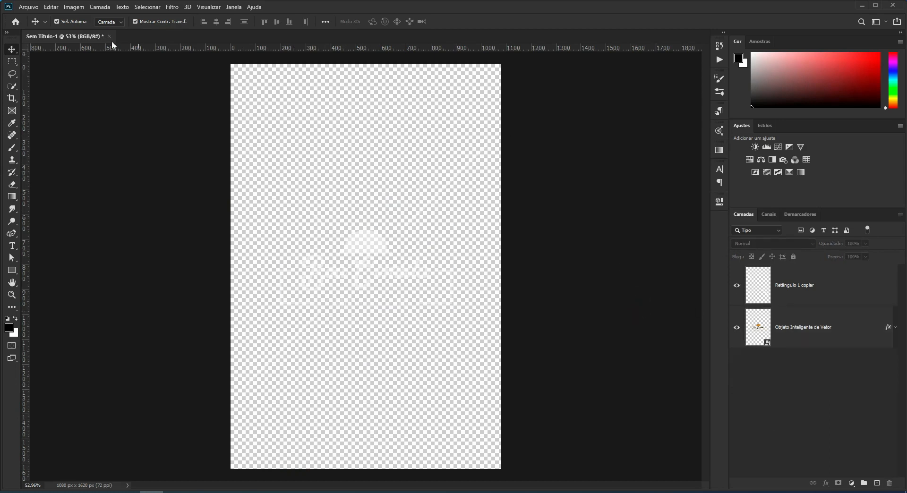
Save the transparent watermark on the computer as a PNG named "logo marca dagua" in the Marca Dagua folder
{"action": "left_click", "coordinate": [18, 7]}
{"action": "left_click", "coordinate": [67, 124]}
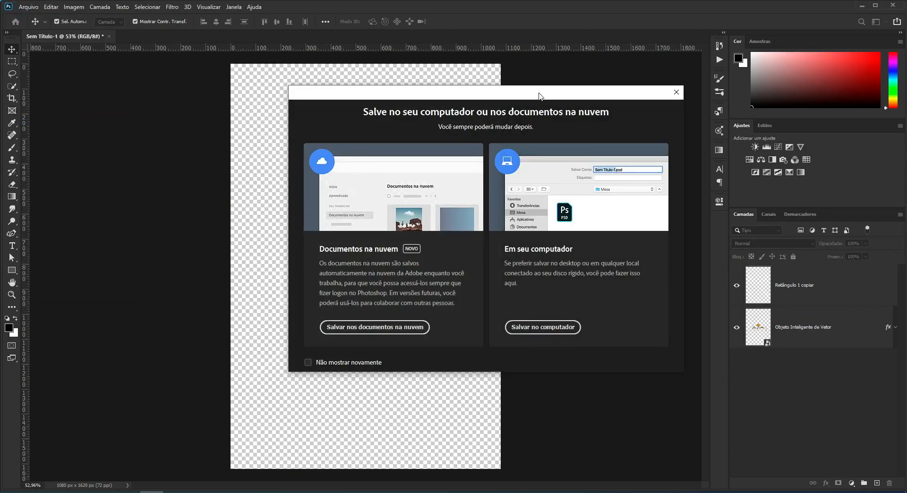
{"action": "left_click", "coordinate": [455, 325]}
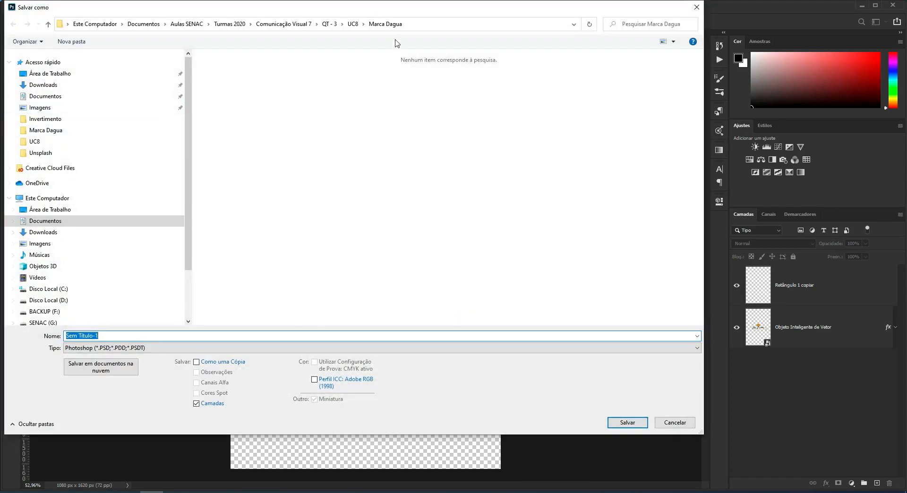
{"action": "left_click", "coordinate": [135, 348]}
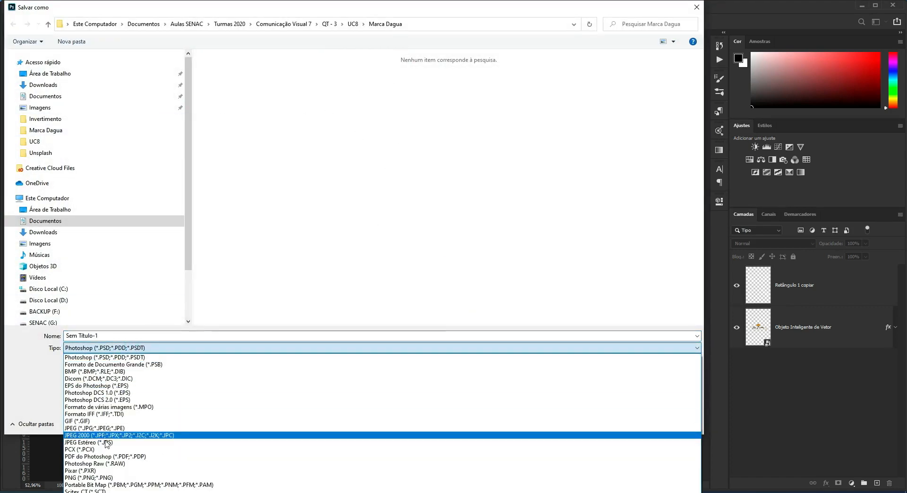
{"action": "left_click", "coordinate": [107, 478]}
{"action": "left_click", "coordinate": [236, 336]}
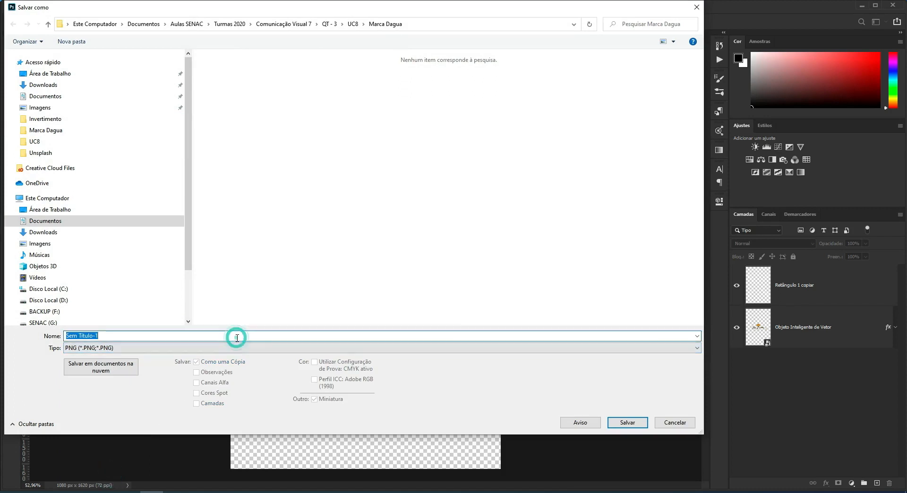
{"action": "type", "text": "logo marca dagua"}
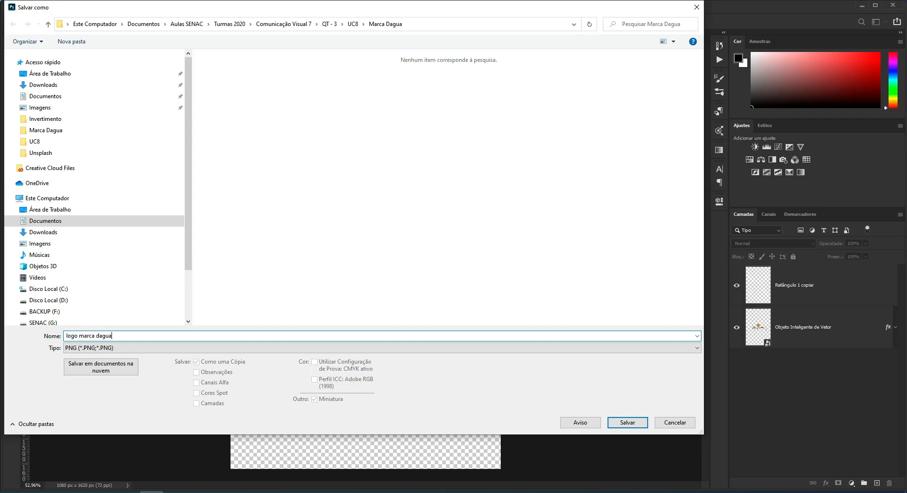
{"action": "key", "text": "Return"}
{"action": "left_click", "coordinate": [661, 177]}
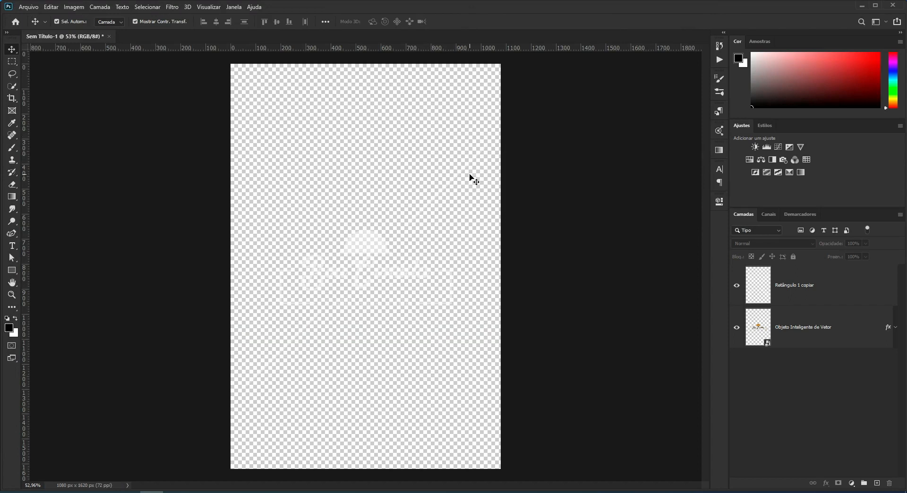
Open the v-5 photo from the Marca Dagua folder, keeping its embedded colour profile
{"action": "left_click", "coordinate": [29, 7]}
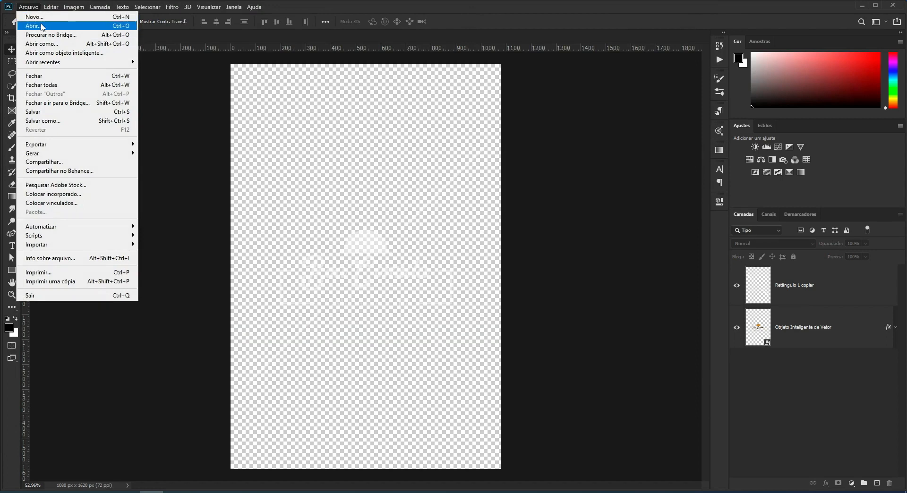
{"action": "left_click", "coordinate": [41, 27]}
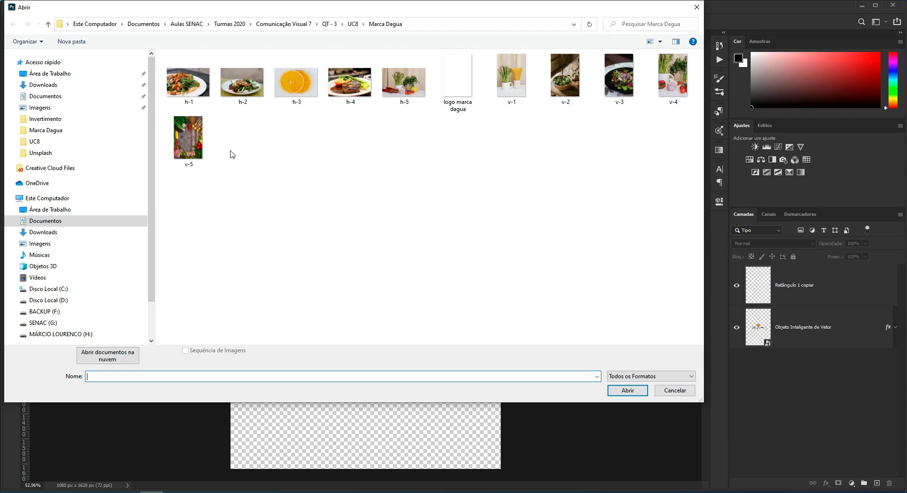
{"action": "double_click", "coordinate": [192, 147]}
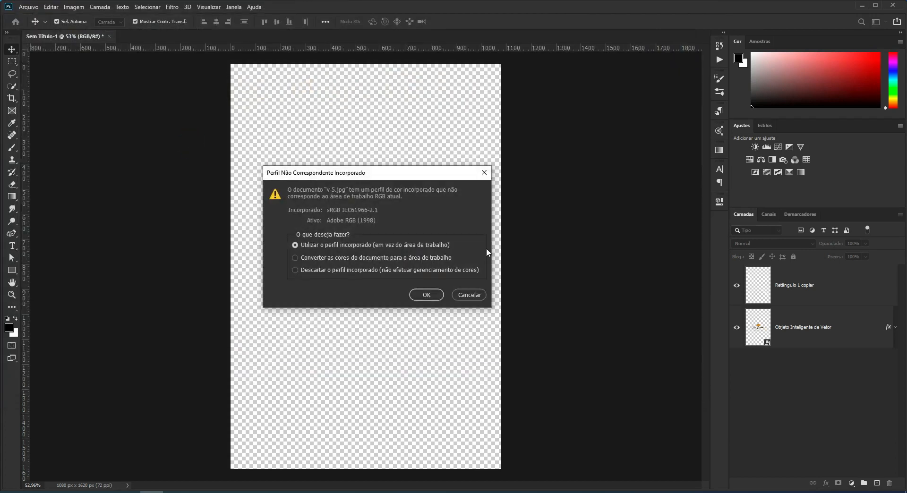
{"action": "left_click", "coordinate": [432, 296]}
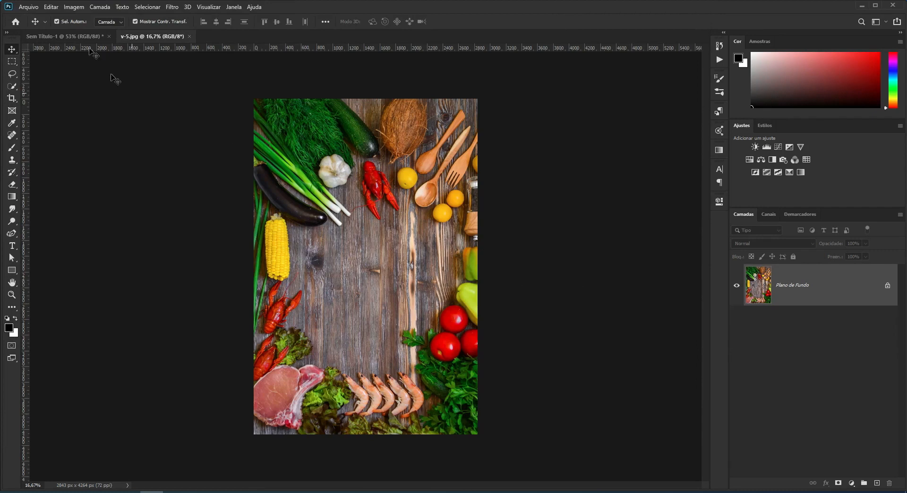
Resize the v-5.jpg image to 1080 × 1620 pixels and fit it to the window
{"action": "left_click", "coordinate": [74, 6]}
{"action": "left_click", "coordinate": [94, 78]}
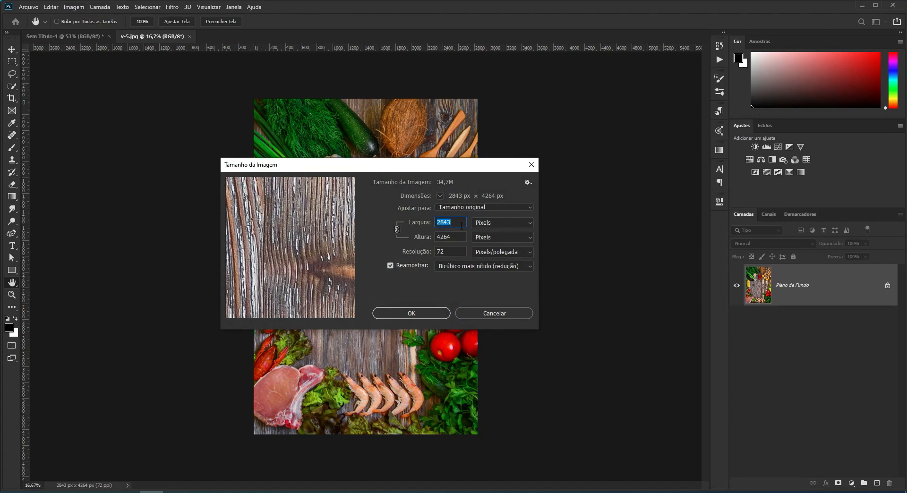
{"action": "type", "text": "1080"}
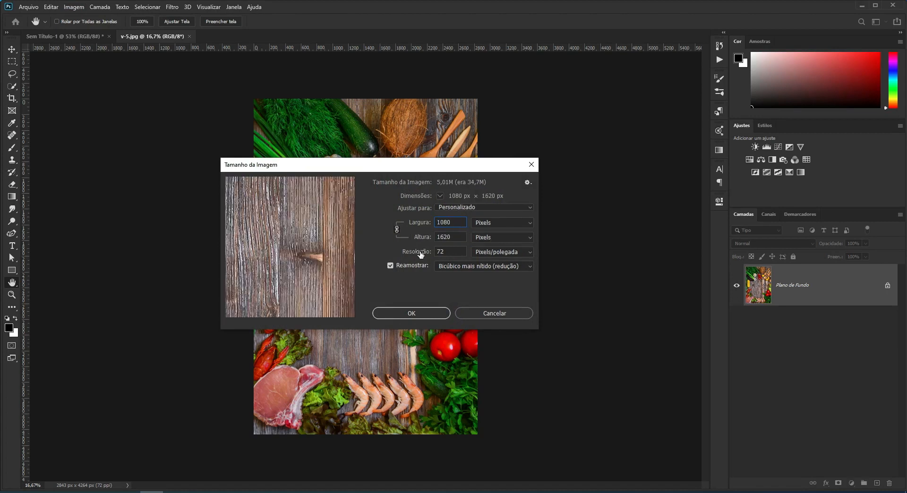
{"action": "left_click", "coordinate": [409, 313]}
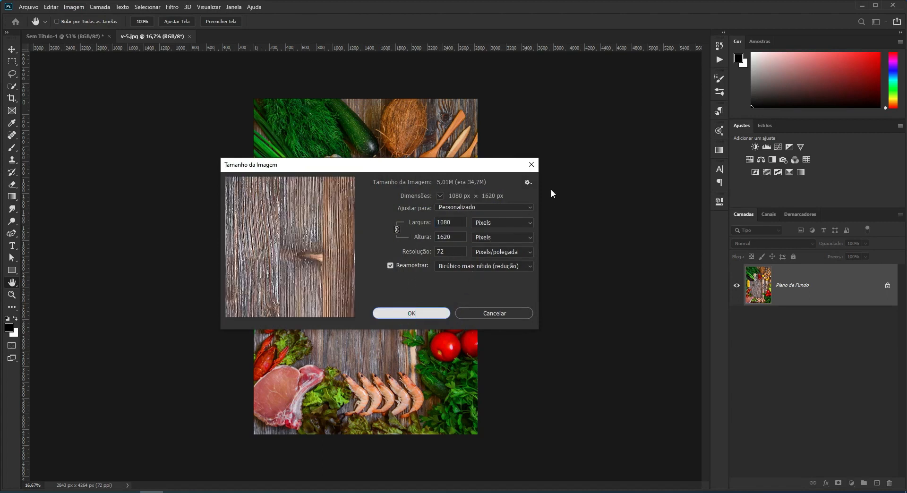
{"action": "key", "text": "v"}
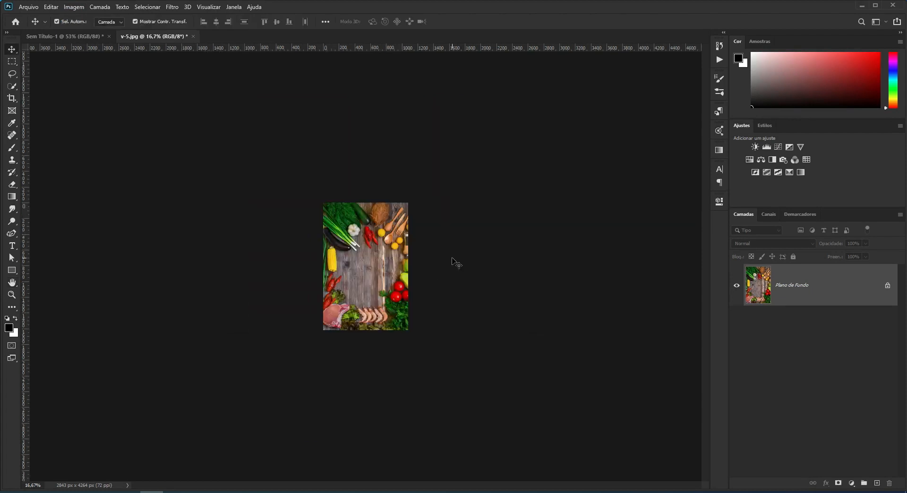
{"action": "key", "text": "ctrl+0"}
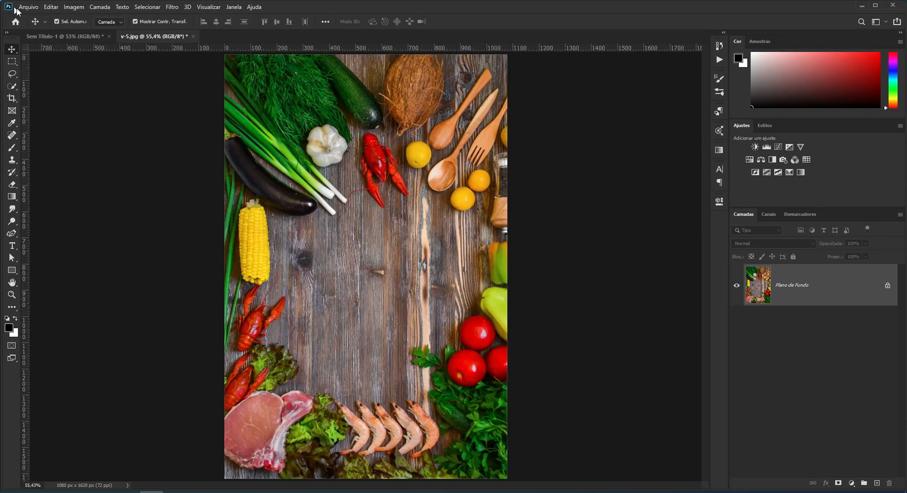
Place the "logo marca dagua" PNG as an embedded file over the v-5.jpg photo at its original size
{"action": "left_click", "coordinate": [31, 8]}
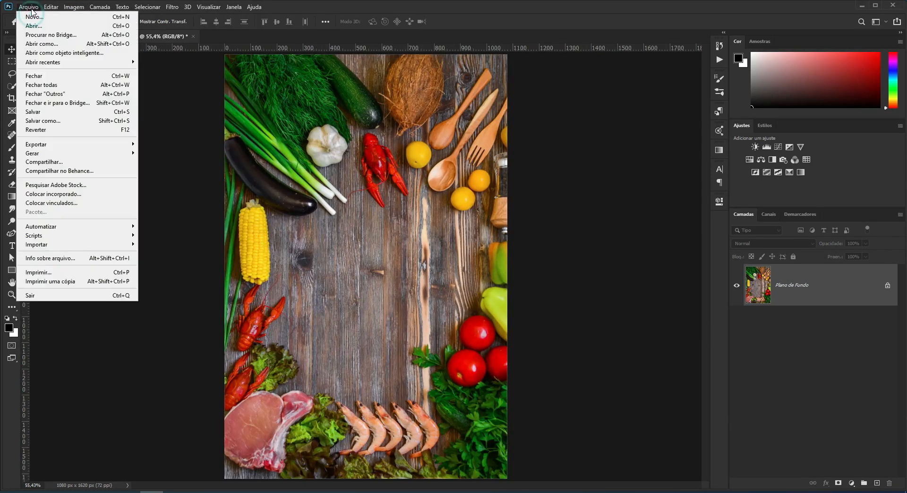
{"action": "left_click", "coordinate": [69, 194]}
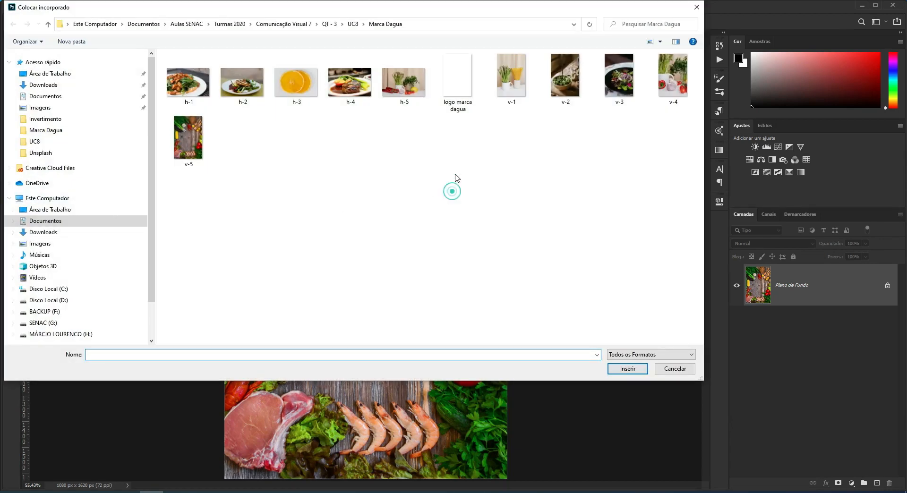
{"action": "left_click", "coordinate": [457, 78]}
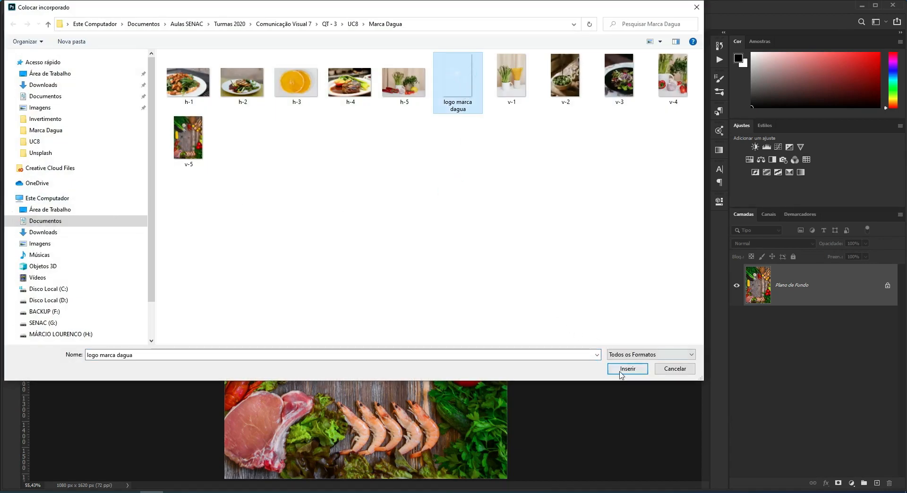
{"action": "left_click", "coordinate": [620, 371]}
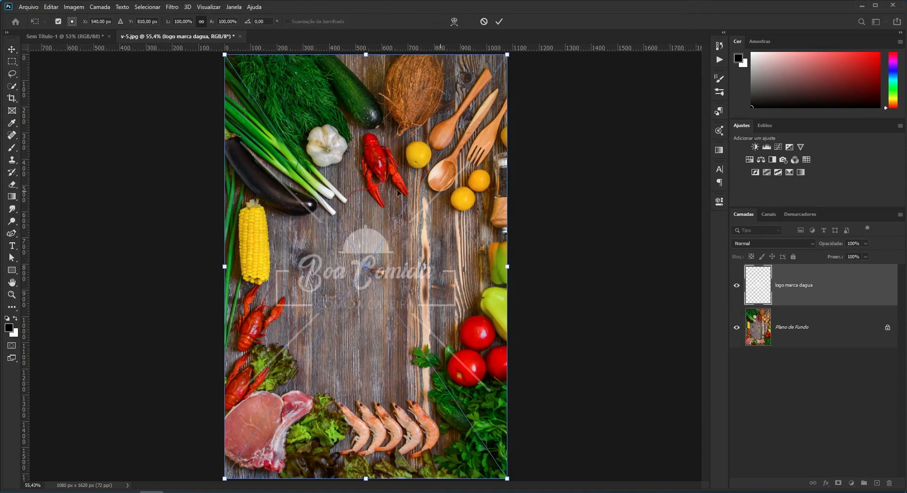
{"action": "left_click", "coordinate": [566, 227]}
{"action": "left_click", "coordinate": [500, 22]}
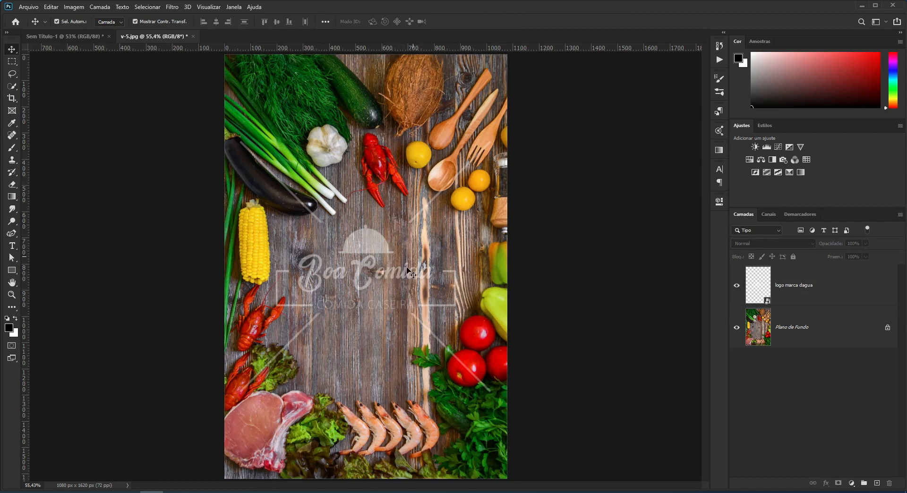
Open the h-4 photo from the Marca Dagua folder, keeping its embedded colour profile
{"action": "left_click", "coordinate": [31, 7]}
{"action": "key", "text": "Escape"}
{"action": "key", "text": "ctrl+o"}
{"action": "left_click", "coordinate": [347, 90]}
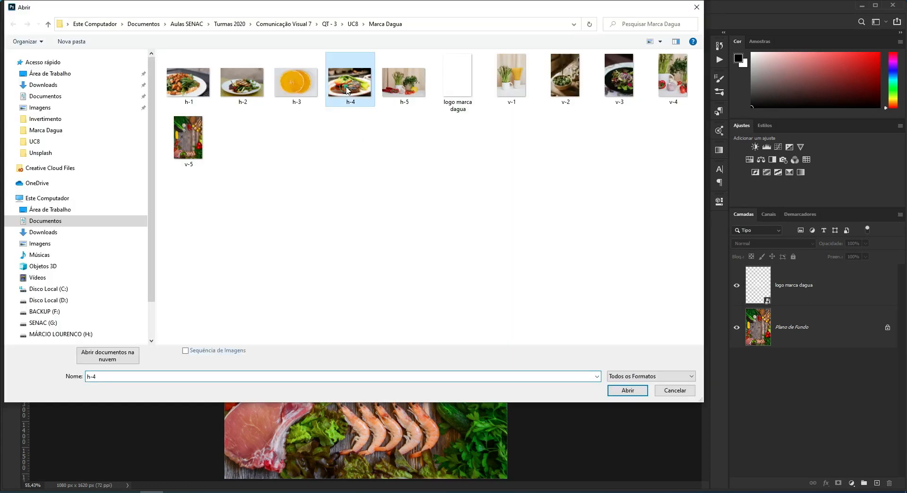
{"action": "double_click", "coordinate": [347, 90]}
{"action": "left_click", "coordinate": [430, 294]}
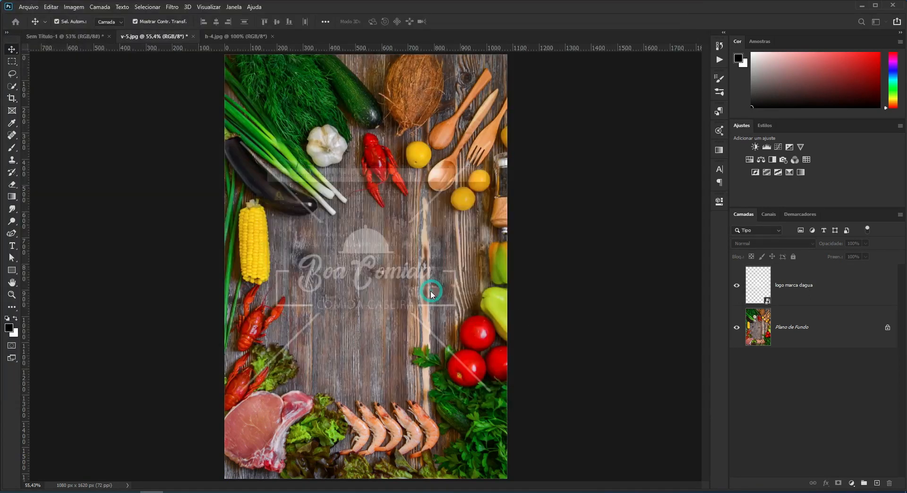
Resize the h-4.jpg image to 1620 × 1080 pixels and fit it to the window
{"action": "left_click", "coordinate": [73, 8]}
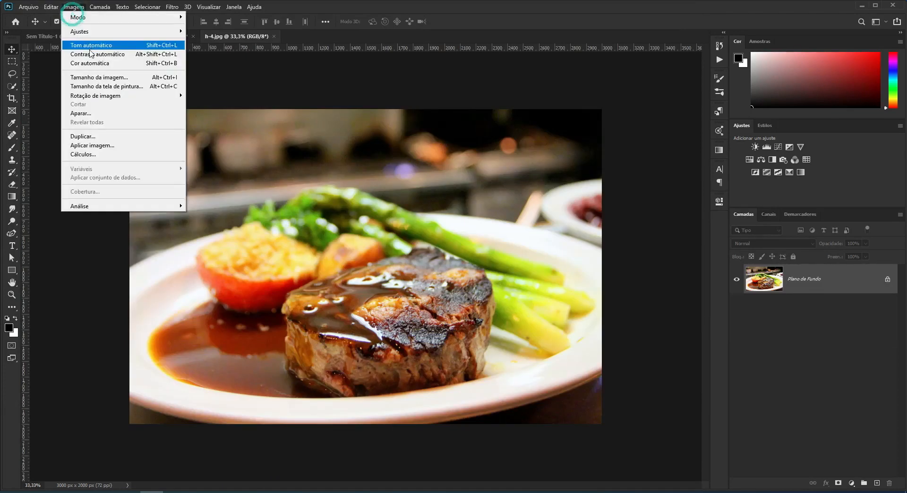
{"action": "left_click", "coordinate": [95, 77]}
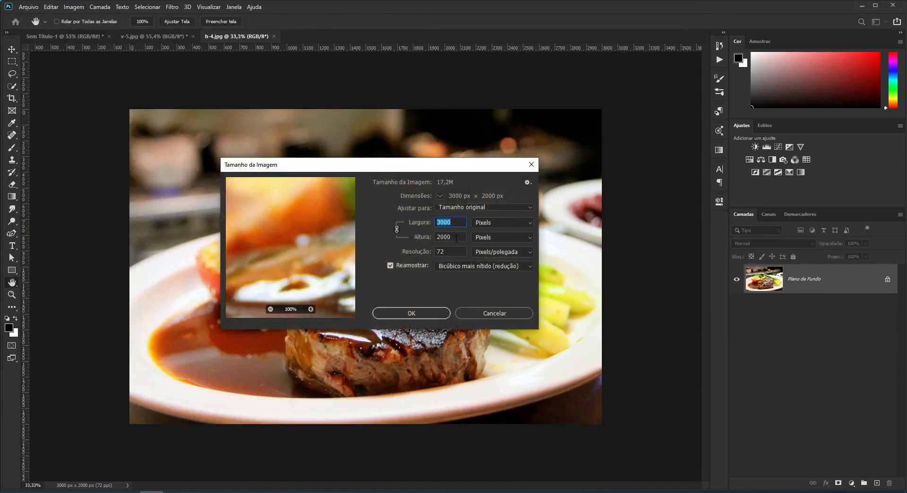
{"action": "left_click", "coordinate": [457, 237]}
{"action": "left_click", "coordinate": [452, 221]}
{"action": "left_click", "coordinate": [451, 232]}
{"action": "type", "text": "1080"}
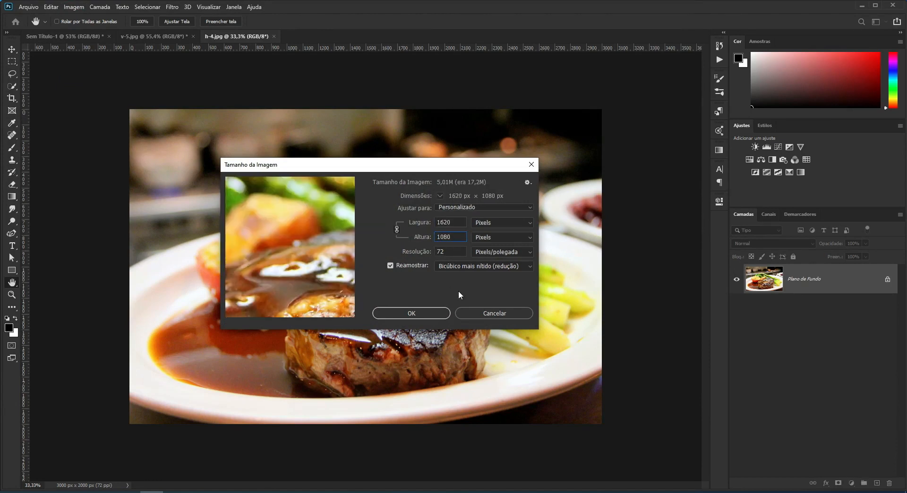
{"action": "left_click", "coordinate": [432, 314]}
{"action": "key", "text": "v"}
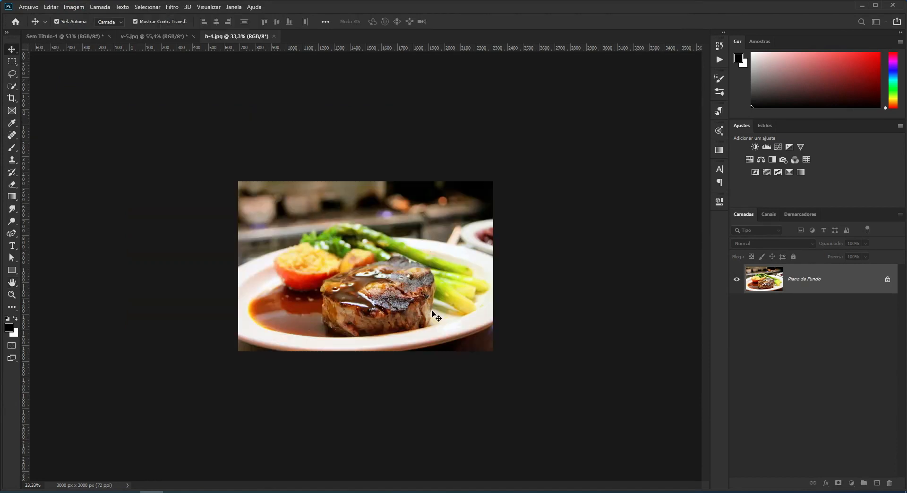
{"action": "key", "text": "ctrl+0"}
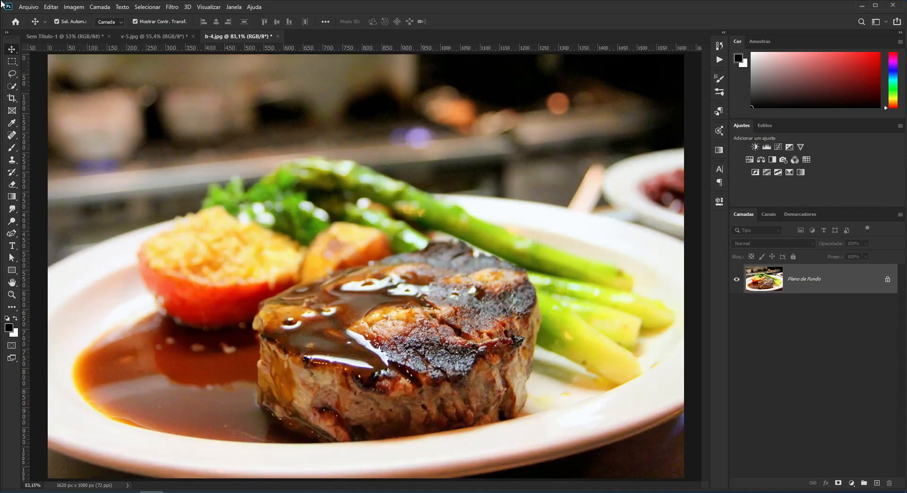
Place the "logo marca dagua" PNG as an embedded file centred over the h-4.jpg photo
{"action": "left_click", "coordinate": [18, 6]}
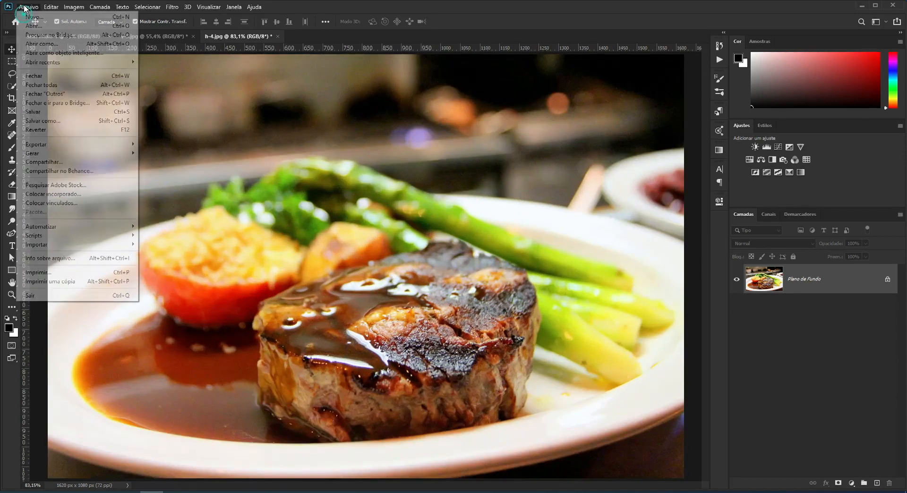
{"action": "left_click", "coordinate": [67, 194]}
{"action": "left_click", "coordinate": [448, 82]}
{"action": "left_click", "coordinate": [447, 82]}
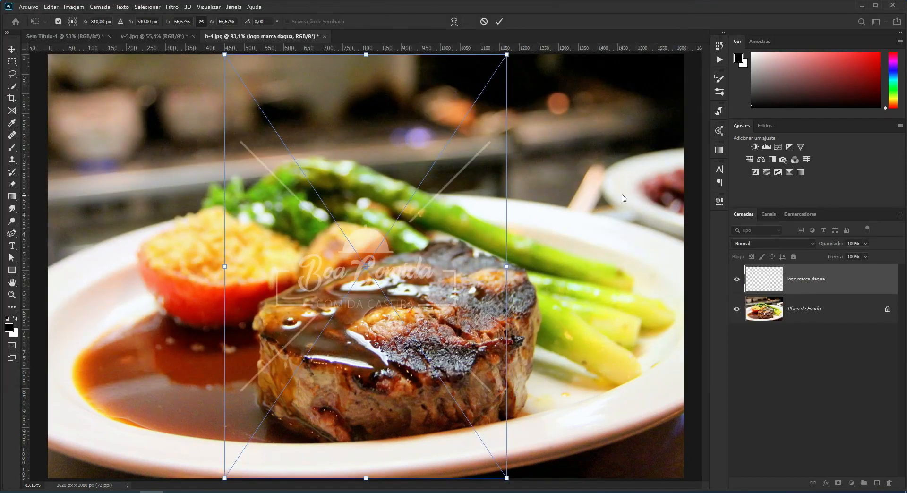
{"action": "scroll", "coordinate": [622, 197], "scroll_direction": "down", "scroll_amount": 3}
{"action": "left_click", "coordinate": [601, 241]}
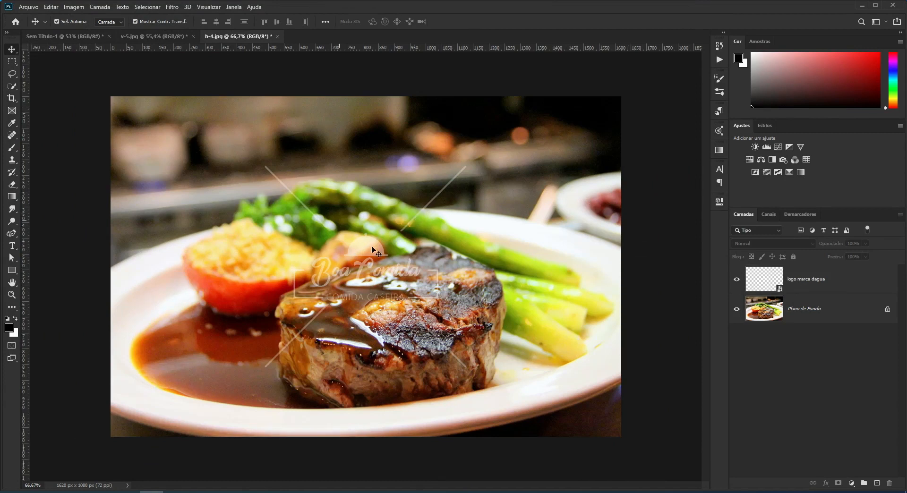
Enlarge the logo marca dagua layer proportionally from its centre so the watermark covers more of the h-4.jpg photo, and deselect it
{"action": "scroll", "coordinate": [398, 242], "scroll_direction": "down", "scroll_amount": 2}
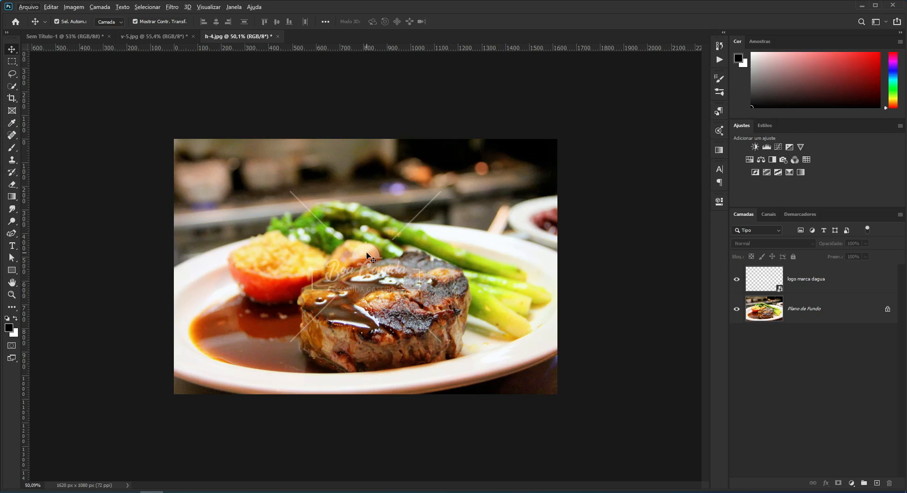
{"action": "left_click", "coordinate": [54, 38]}
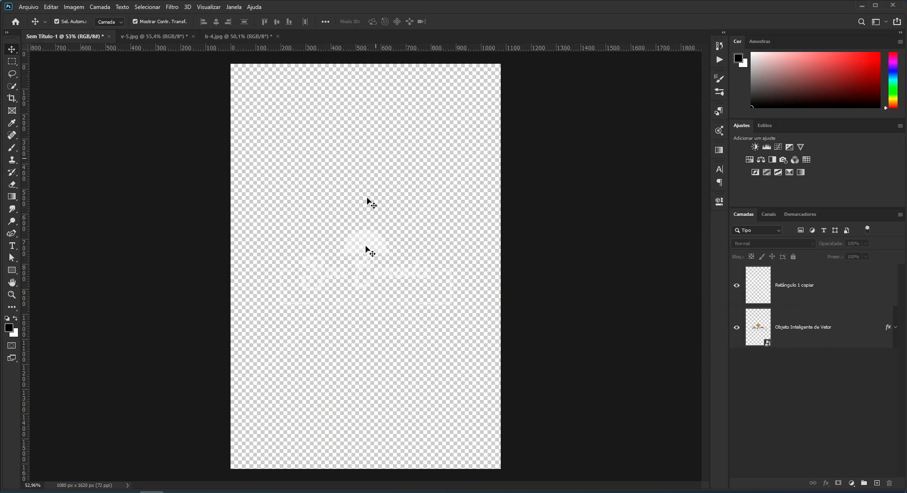
{"action": "left_click", "coordinate": [227, 35]}
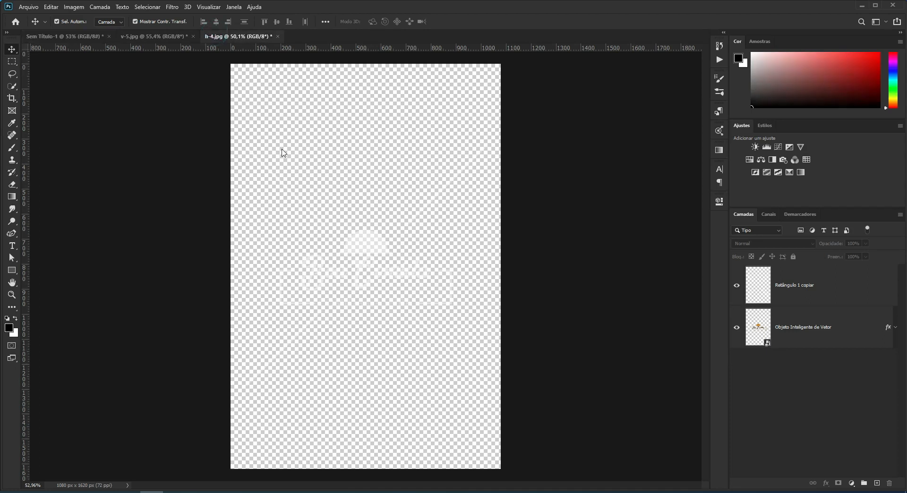
{"action": "left_click", "coordinate": [365, 263]}
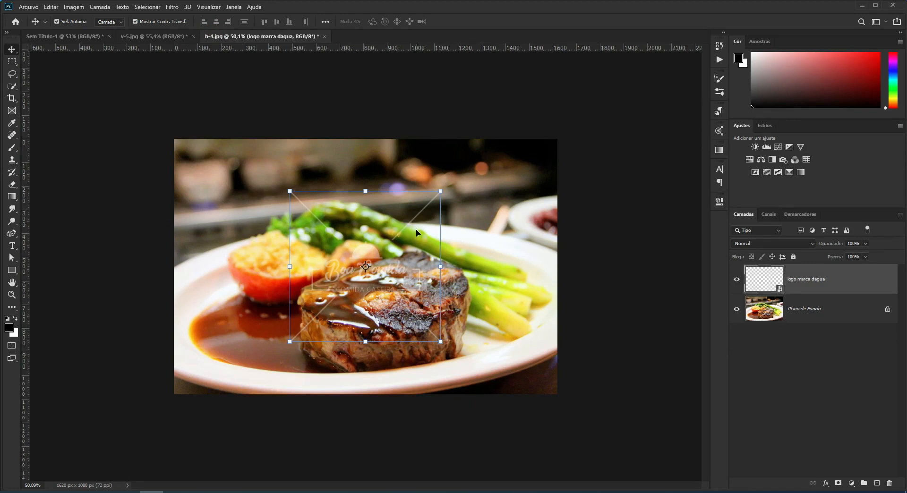
{"action": "left_click_drag", "start_coordinate": [444, 343], "coordinate": [454, 396]}
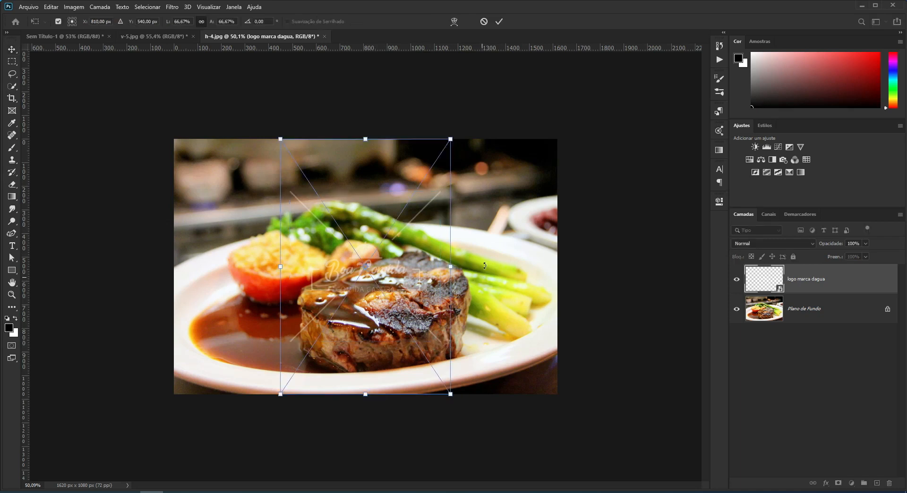
{"action": "scroll", "coordinate": [489, 248], "scroll_direction": "down", "scroll_amount": 2}
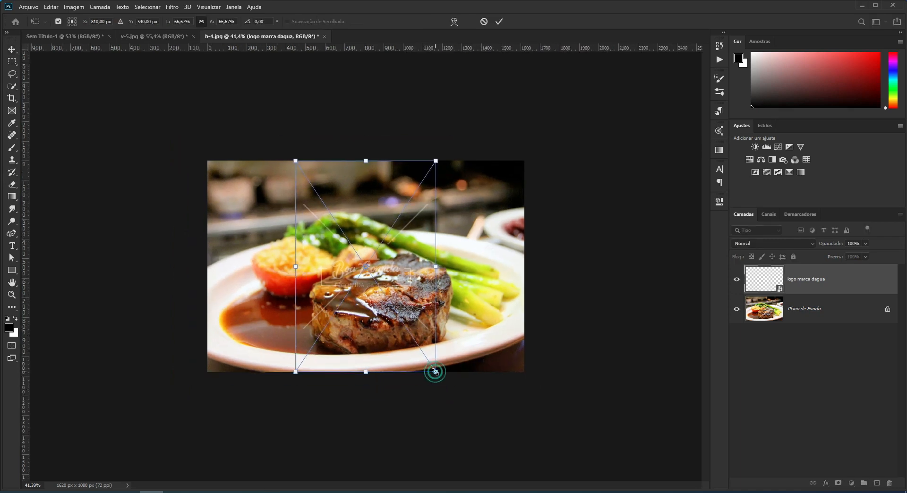
{"action": "left_click_drag", "start_coordinate": [436, 372], "coordinate": [473, 413]}
{"action": "key", "text": "Return"}
{"action": "left_click", "coordinate": [574, 329]}
{"action": "scroll", "coordinate": [341, 326], "scroll_direction": "up", "scroll_amount": 4}
{"action": "scroll", "coordinate": [341, 326], "scroll_direction": "up", "scroll_amount": 1}
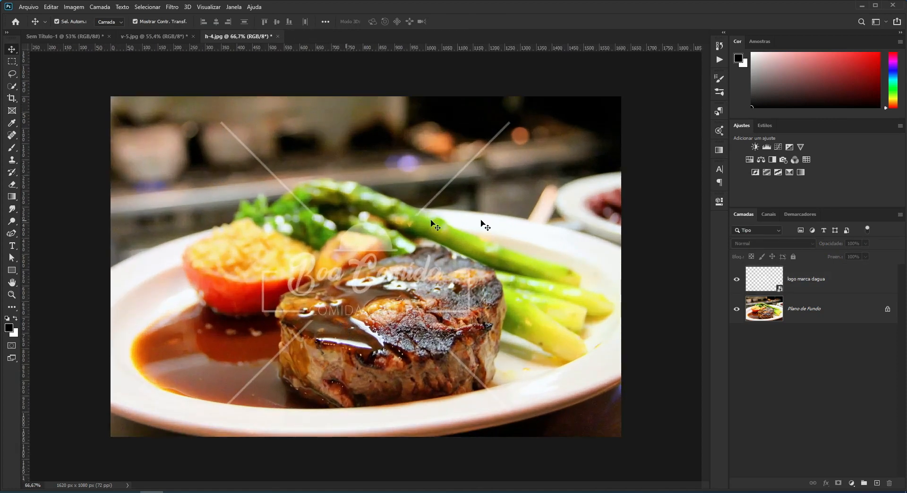
Compare the watermarked v-5.jpg and h-4.jpg photos, and hide the background photo layer in h-4.jpg
{"action": "left_click", "coordinate": [135, 36]}
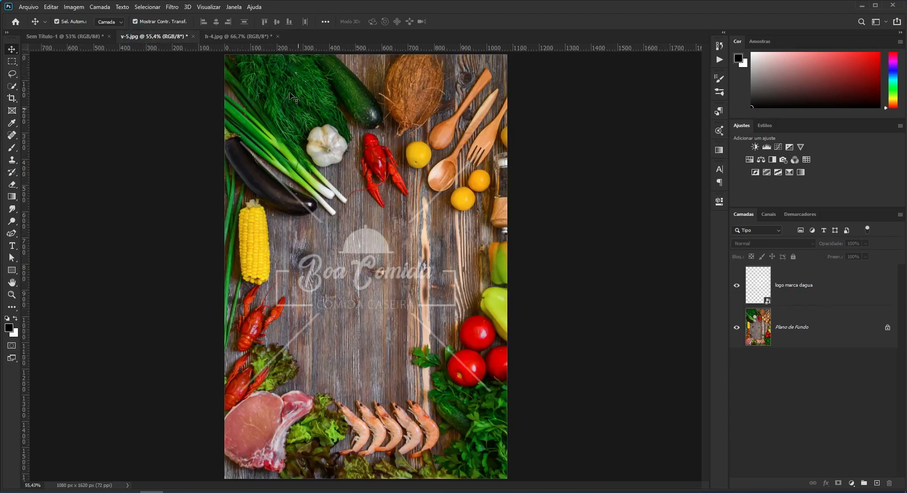
{"action": "left_click", "coordinate": [231, 37]}
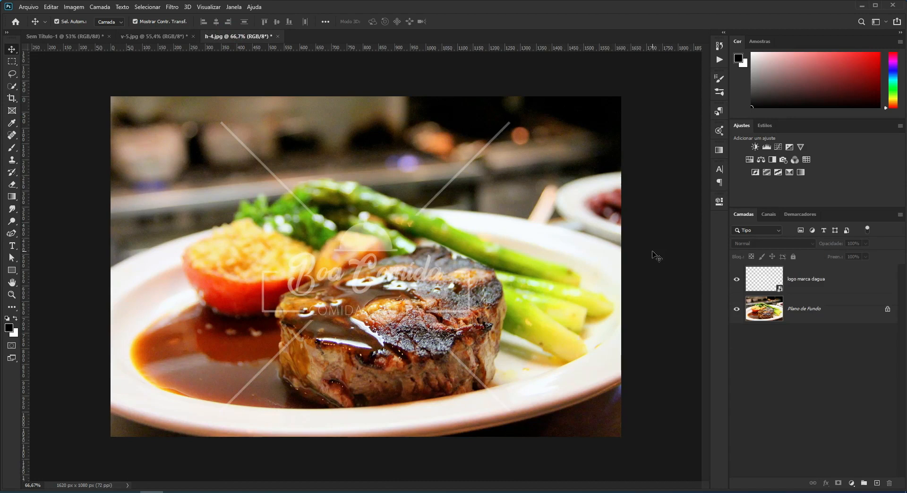
{"action": "left_click", "coordinate": [736, 309]}
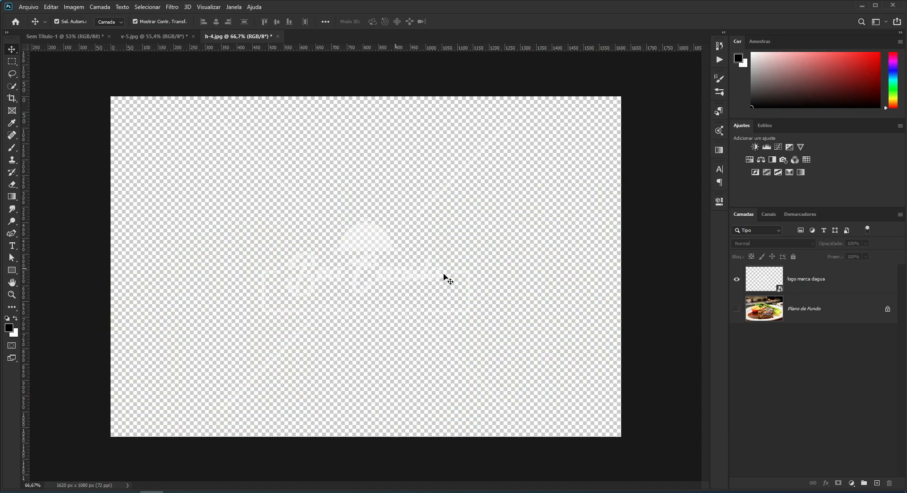
Save the horizontal transparent watermark on the computer as a PNG named "logo marca dagua - H" in the Marca Dagua folder
{"action": "left_click", "coordinate": [27, 8]}
{"action": "left_click", "coordinate": [101, 122]}
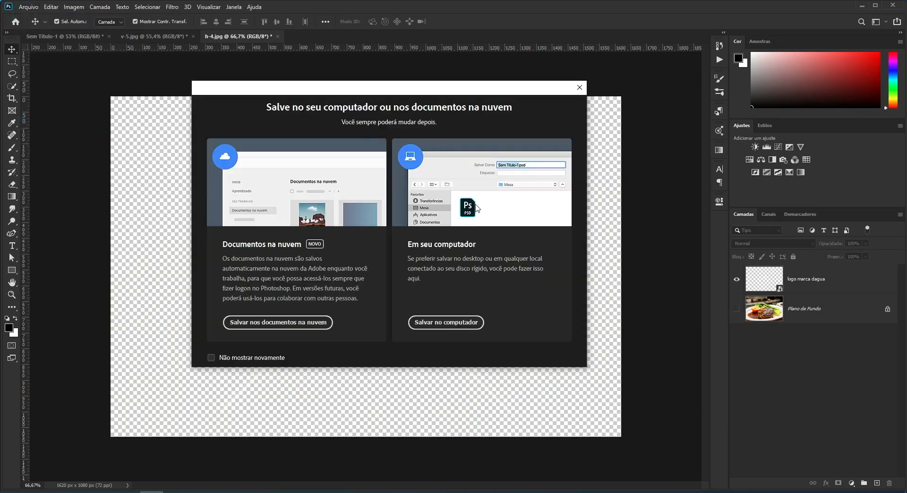
{"action": "left_click", "coordinate": [446, 323]}
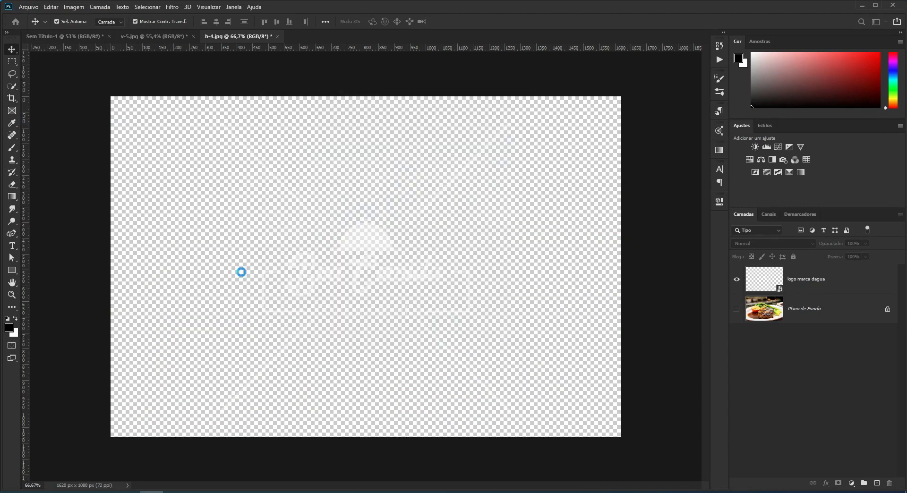
{"action": "key", "text": "ctrl+shift+s"}
{"action": "left_click", "coordinate": [220, 349]}
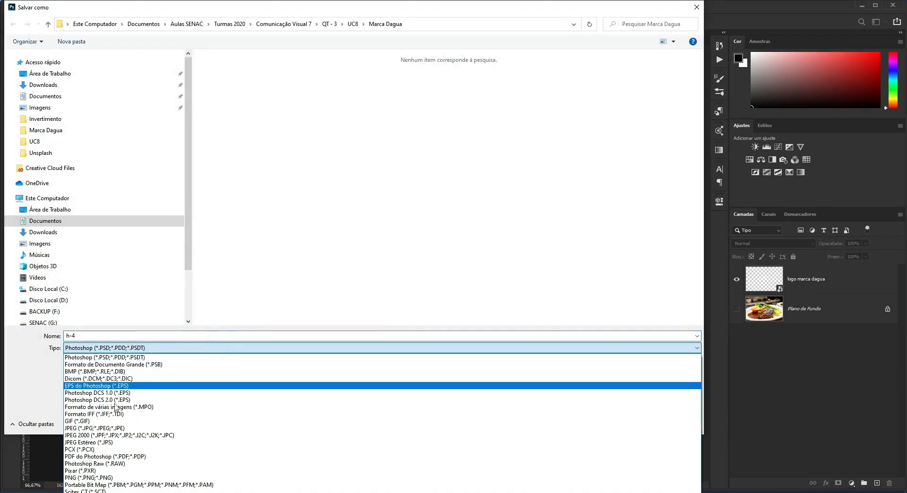
{"action": "left_click", "coordinate": [111, 478]}
{"action": "left_click", "coordinate": [232, 102]}
{"action": "left_click", "coordinate": [141, 336]}
{"action": "left_click", "coordinate": [143, 337]}
{"action": "type", "text": "- H"}
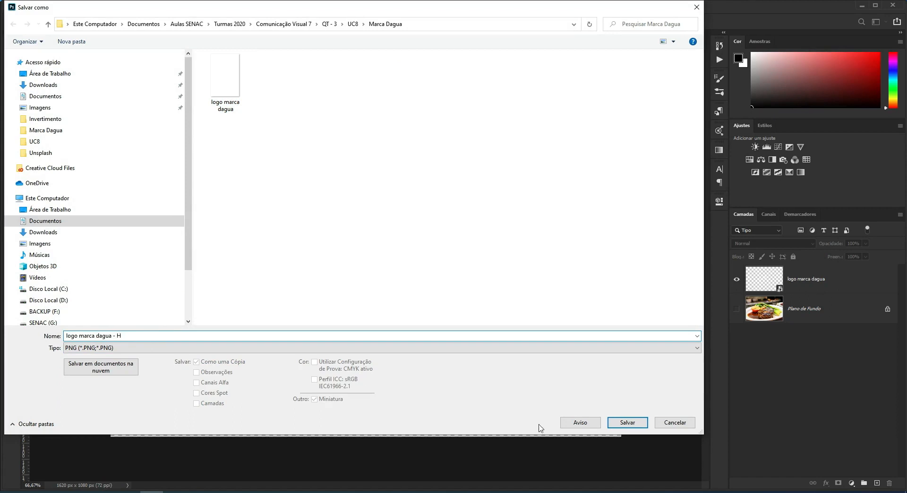
{"action": "left_click", "coordinate": [619, 423]}
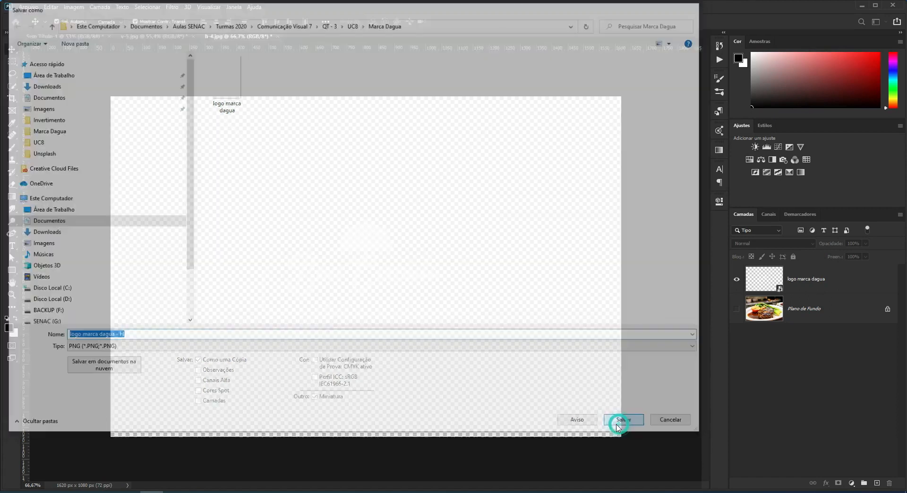
{"action": "left_click", "coordinate": [658, 173]}
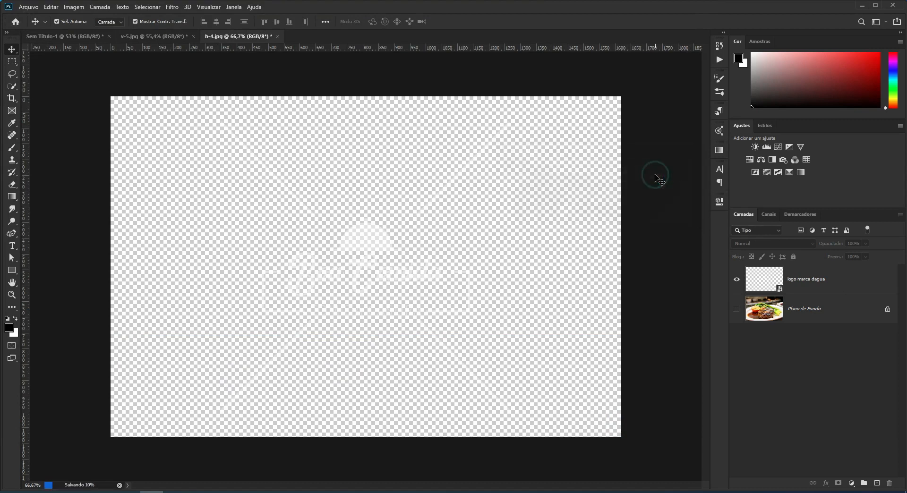
Open the h-1 photo from the Marca Dagua folder, keeping its embedded colour profile
{"action": "left_click", "coordinate": [23, 8]}
{"action": "left_click", "coordinate": [45, 25]}
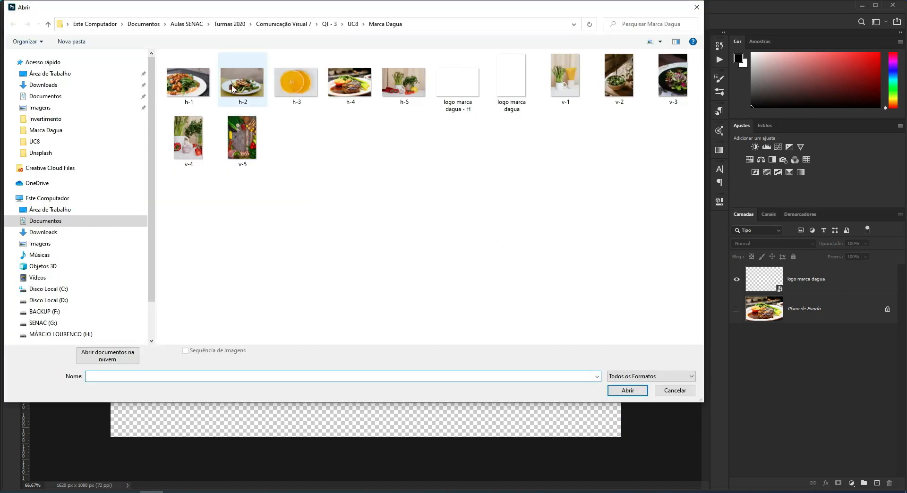
{"action": "left_click", "coordinate": [187, 84]}
{"action": "left_click", "coordinate": [624, 390]}
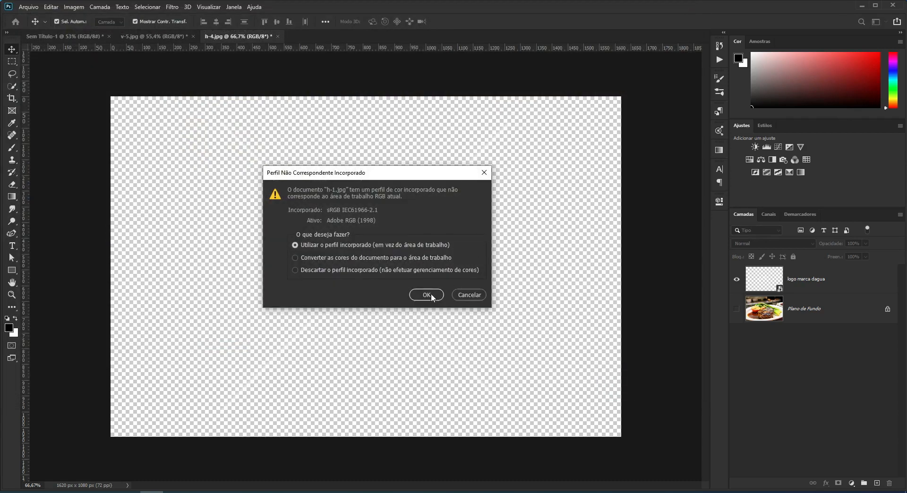
{"action": "left_click", "coordinate": [426, 295]}
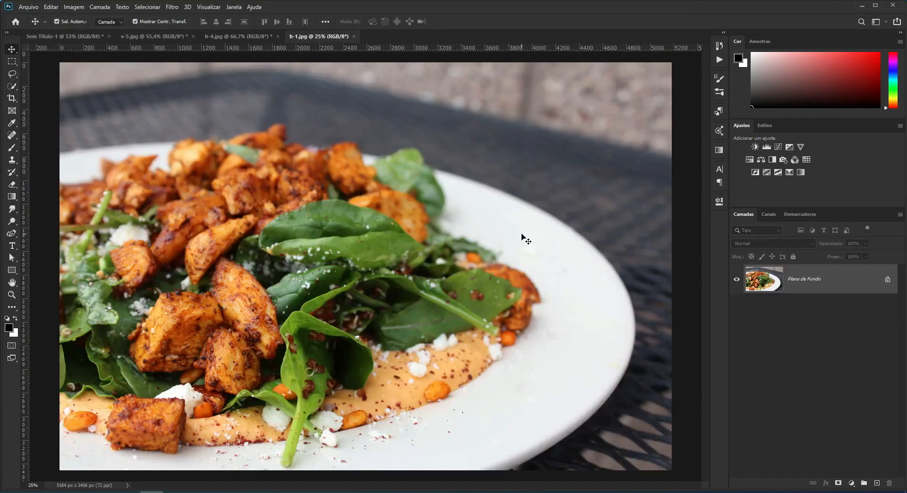
Resize the h-1.jpg photo proportionally to a height of 1080 pixels and fit it to the view
{"action": "scroll", "coordinate": [524, 239], "scroll_direction": "down", "scroll_amount": 3}
{"action": "left_click", "coordinate": [74, 7]}
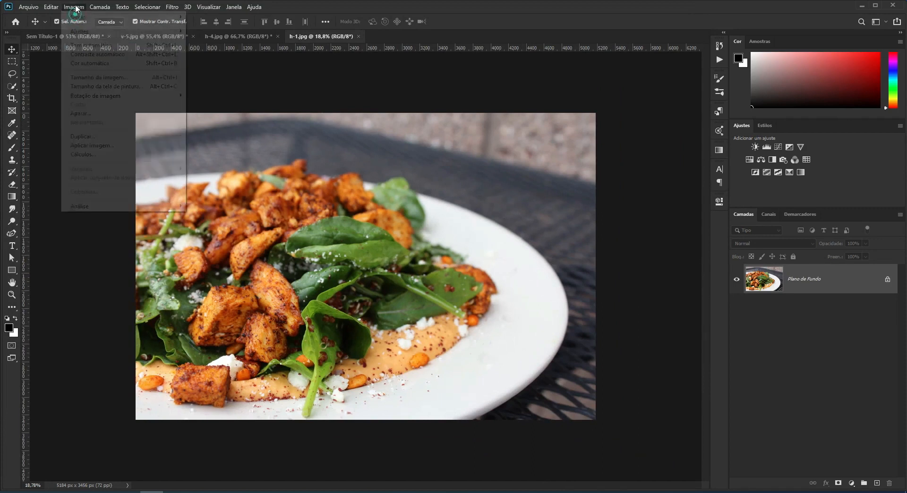
{"action": "left_click", "coordinate": [116, 79]}
{"action": "left_click", "coordinate": [455, 237]}
{"action": "type", "text": "1080"}
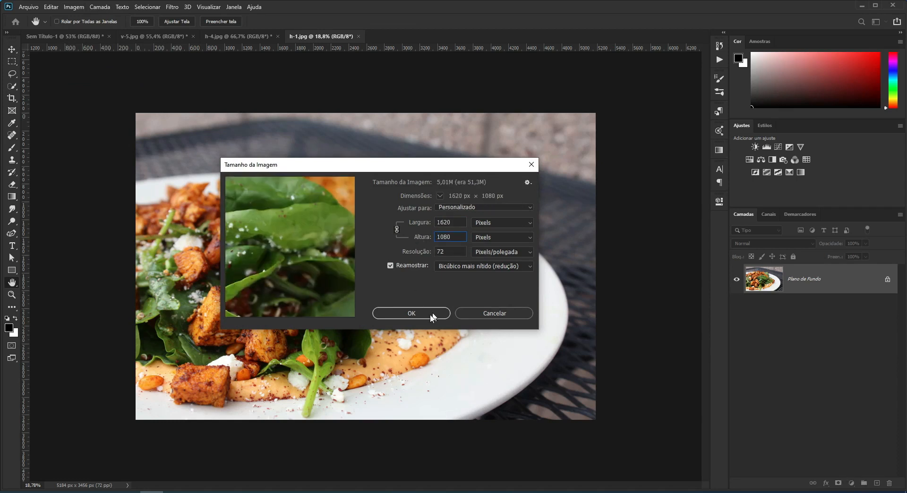
{"action": "left_click", "coordinate": [411, 313]}
{"action": "key", "text": "v"}
{"action": "key", "text": "ctrl+0"}
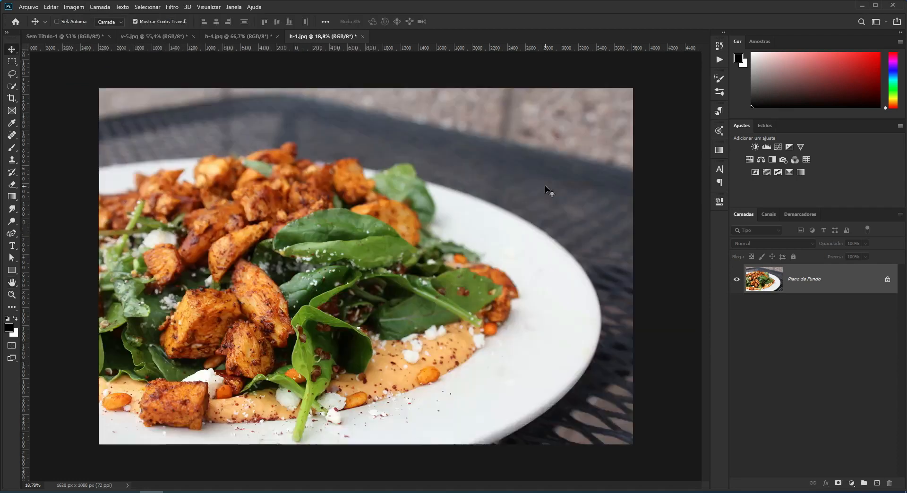
Place the "logo marca dagua - H" PNG from the Marca Dagua folder as an embedded layer over the h-1.jpg photo
{"action": "left_click", "coordinate": [27, 8]}
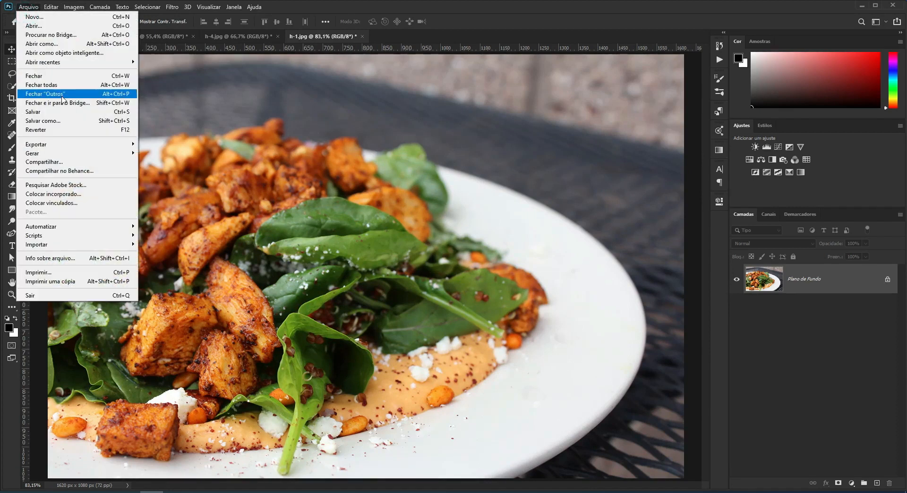
{"action": "left_click", "coordinate": [66, 193]}
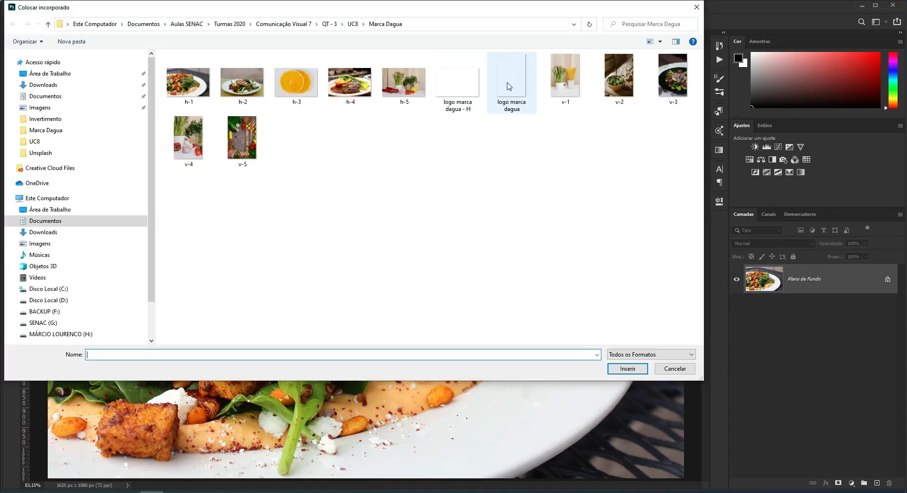
{"action": "left_click", "coordinate": [457, 80]}
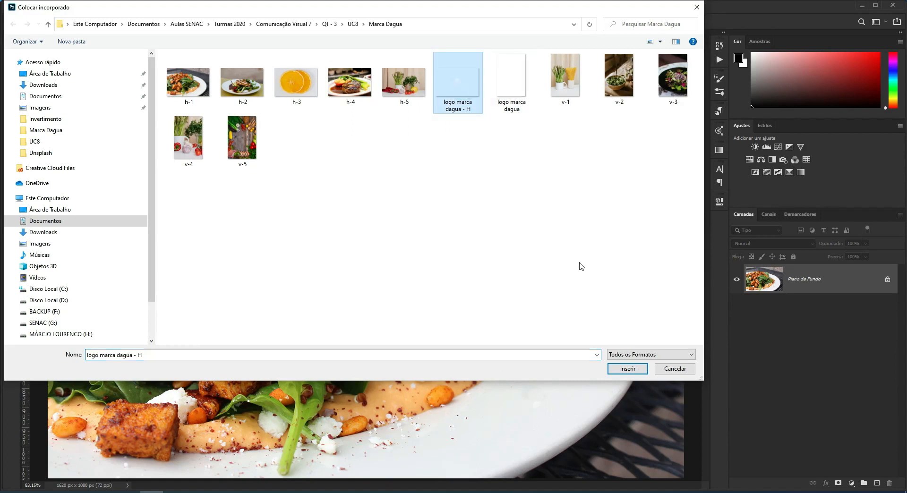
{"action": "left_click", "coordinate": [622, 368]}
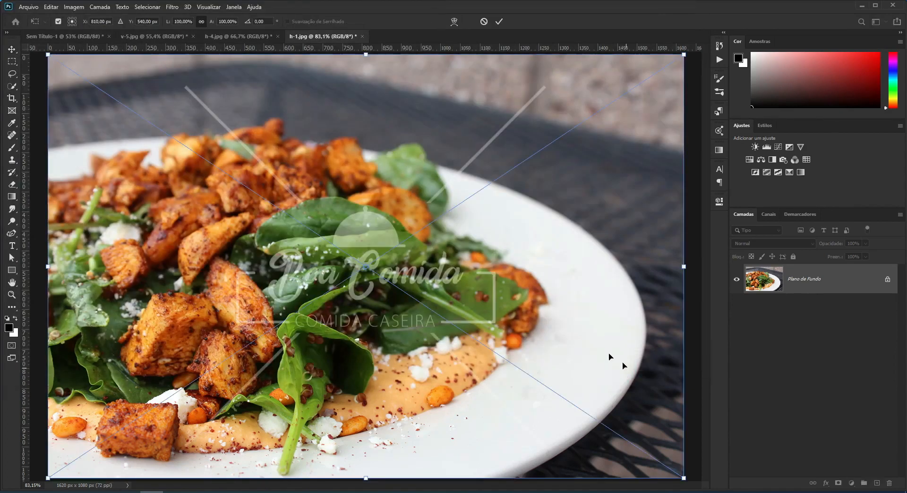
{"action": "scroll", "coordinate": [473, 258], "scroll_direction": "down", "scroll_amount": 5}
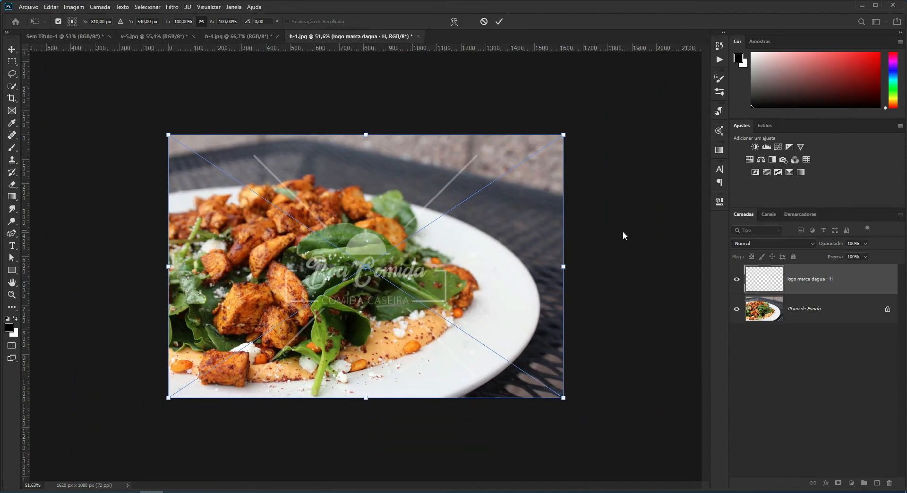
{"action": "left_click", "coordinate": [499, 23]}
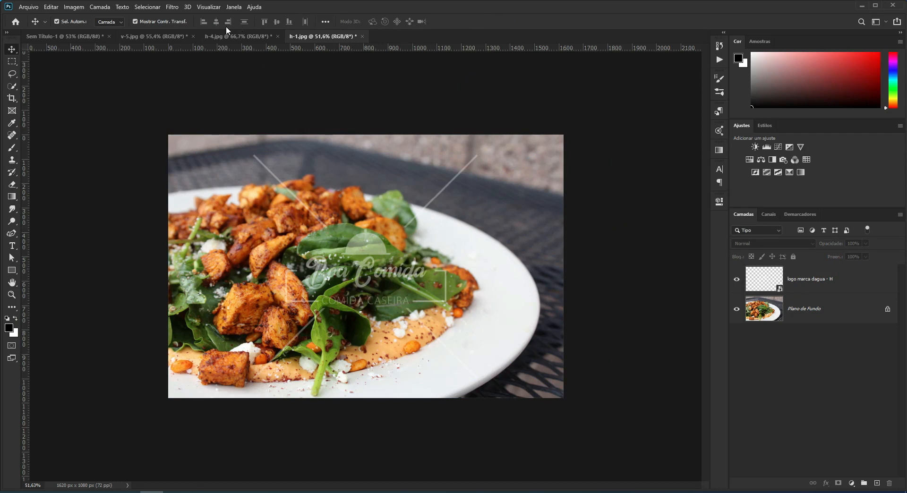
Compare the watermarked vertical v-5.jpg photo with the watermarked horizontal h-1.jpg photo
{"action": "left_click", "coordinate": [150, 38]}
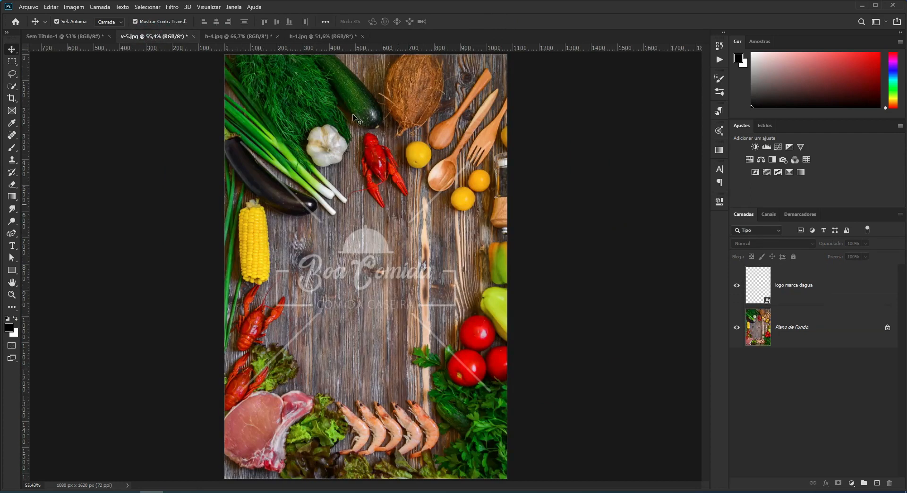
{"action": "left_click", "coordinate": [316, 38]}
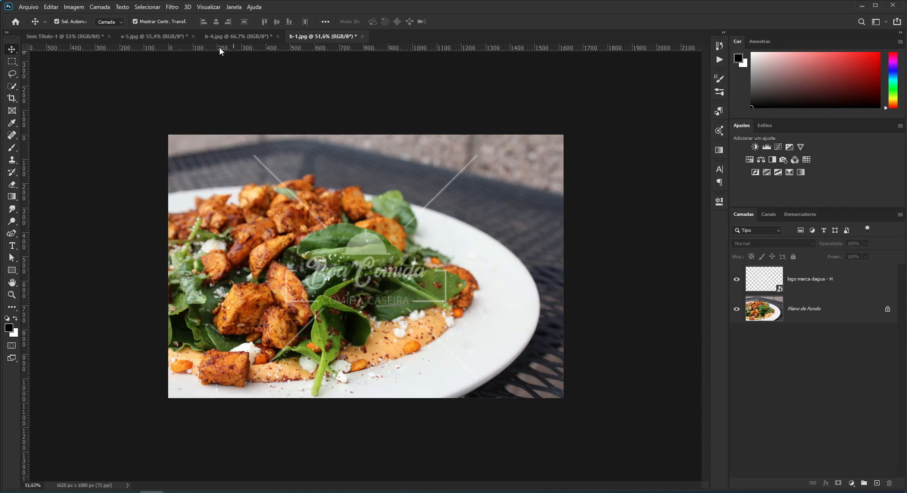
{"action": "left_click", "coordinate": [167, 36]}
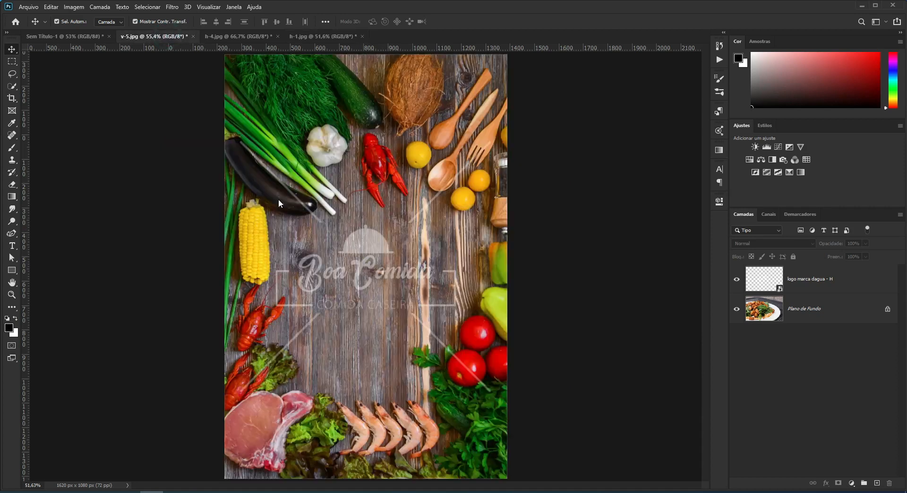
{"action": "left_click", "coordinate": [314, 37]}
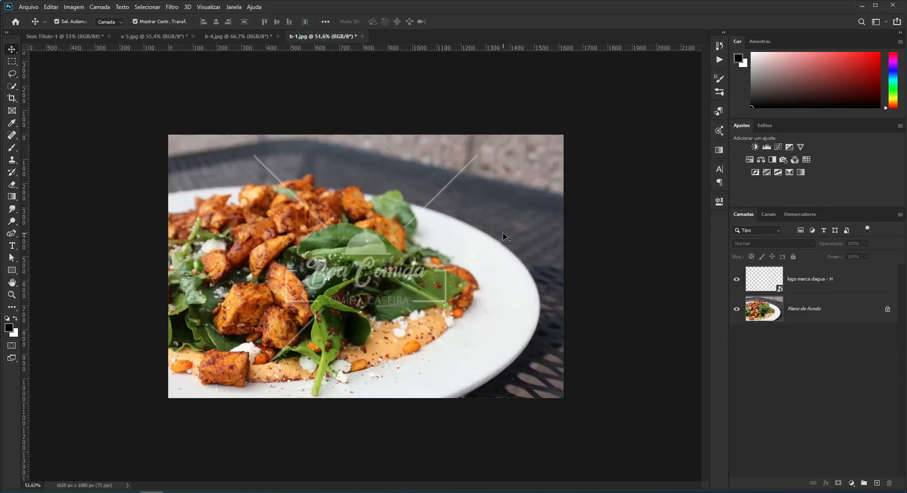